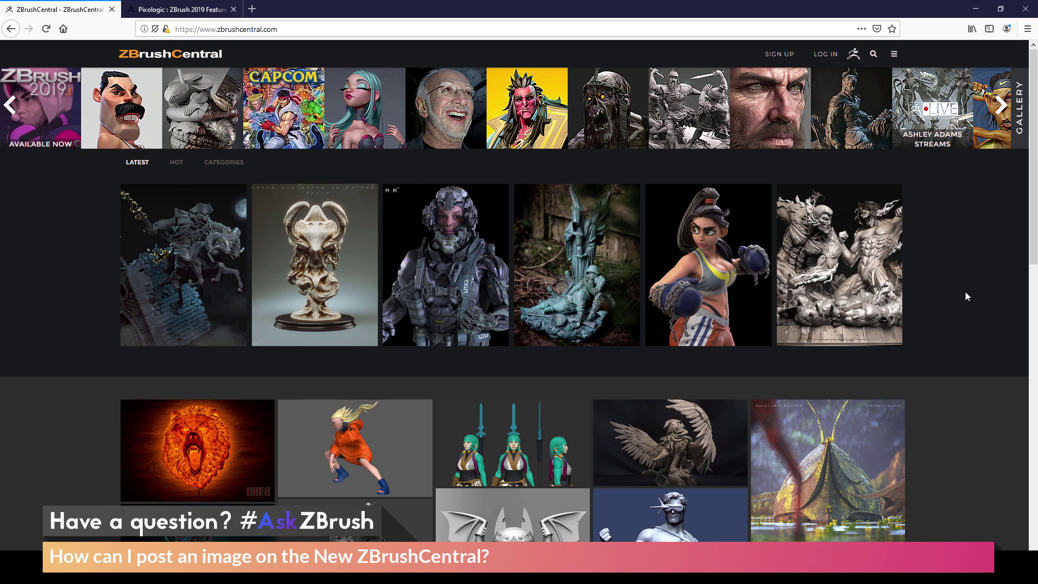
Sign in to ZBrushCentral with the saved username and the account password.
click(823, 55)
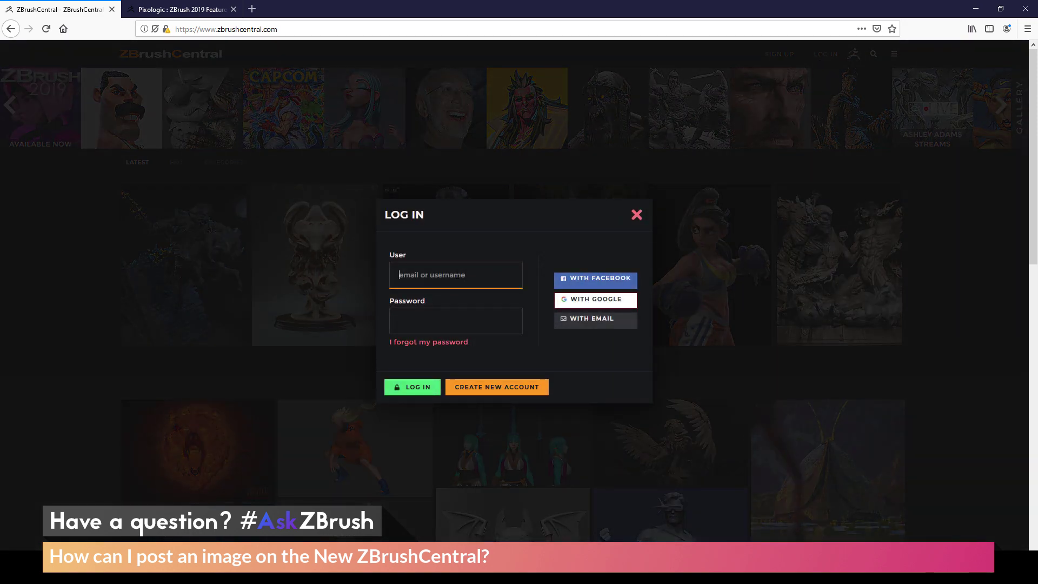
click(457, 275)
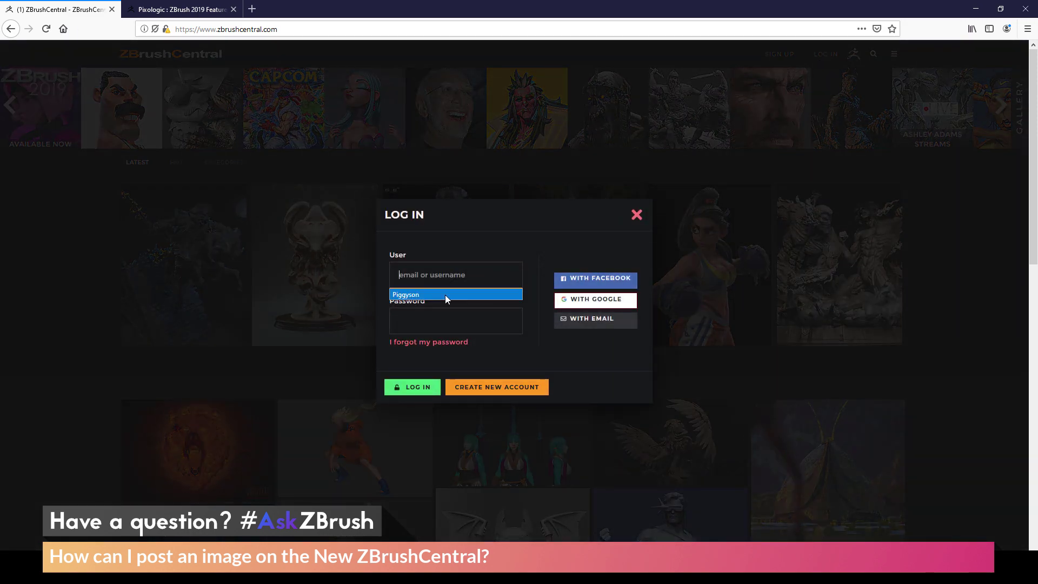
click(445, 297)
click(433, 324)
key(ctrl+v)
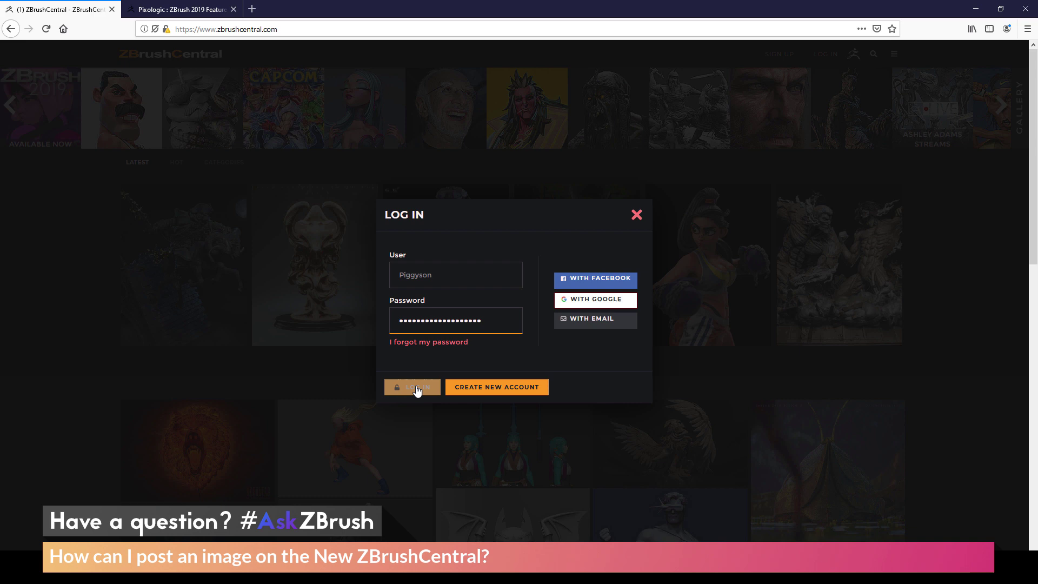
click(417, 388)
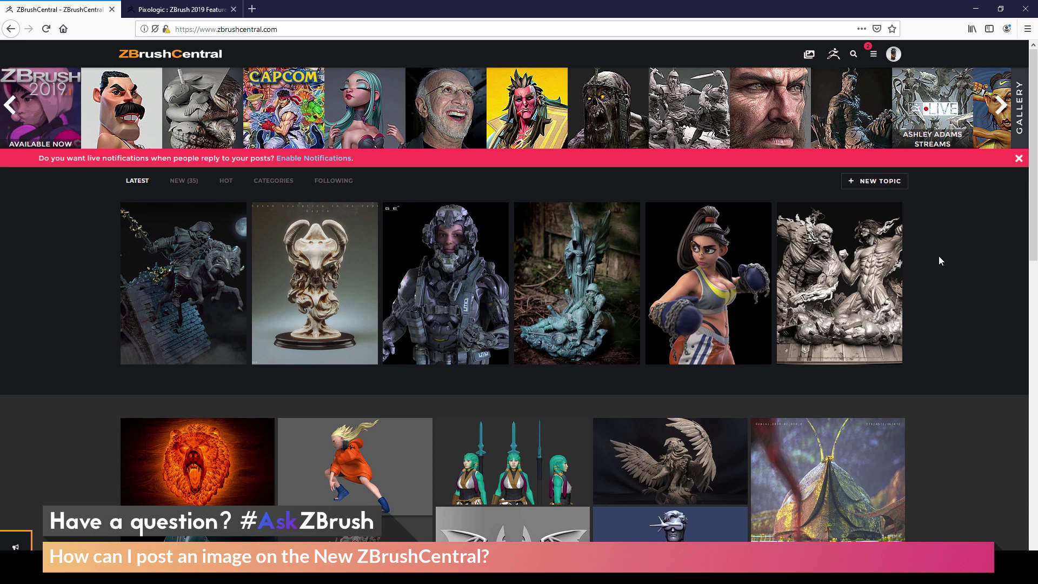
Start an enlarged new topic titled 'Earthquake Heart Keepsake' and dismiss the similar-topic suggestions.
click(872, 185)
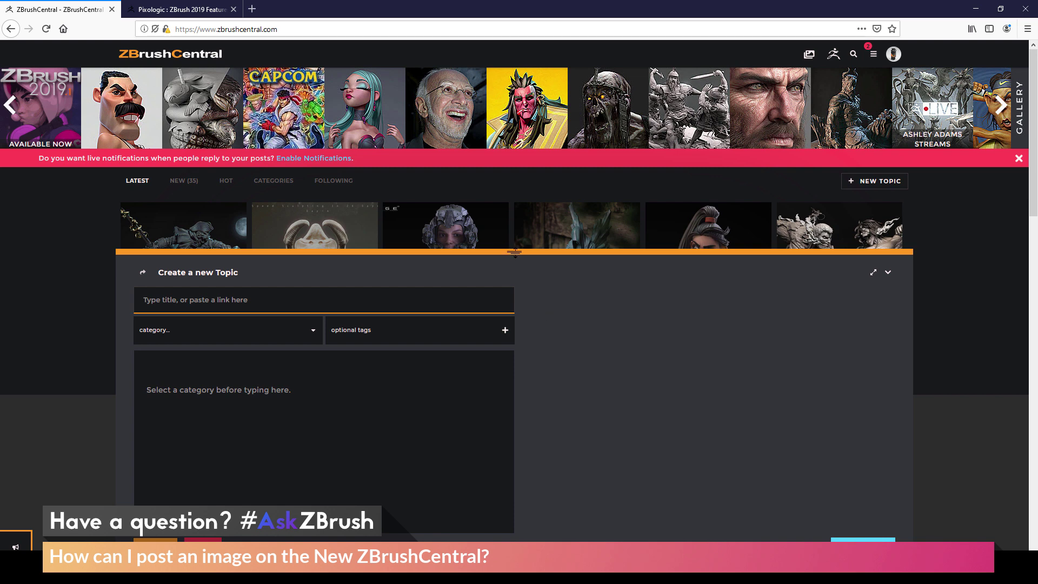
drag(515, 251, 504, 79)
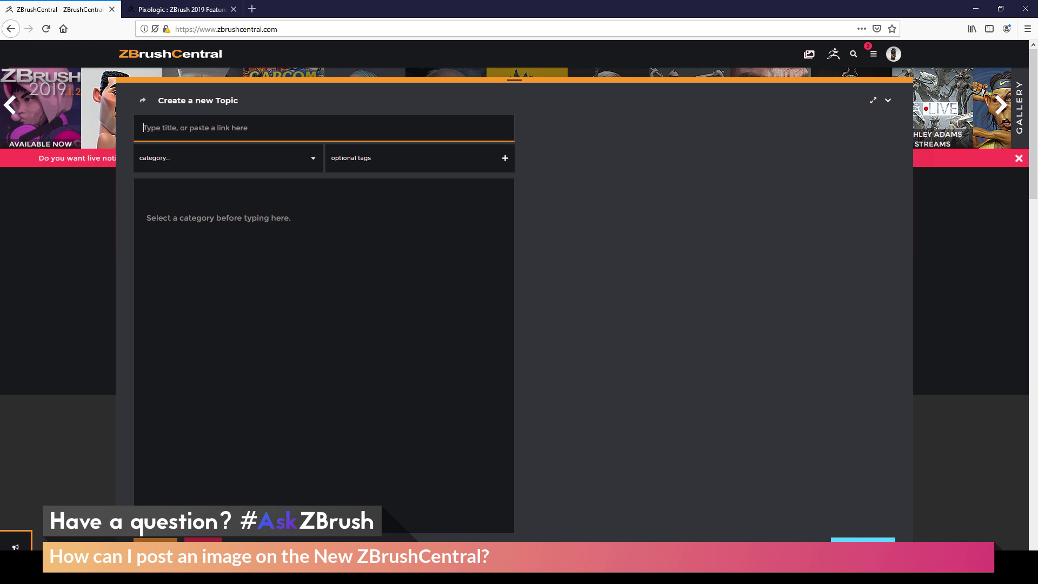
text(Earthquake Heart Keepsake)
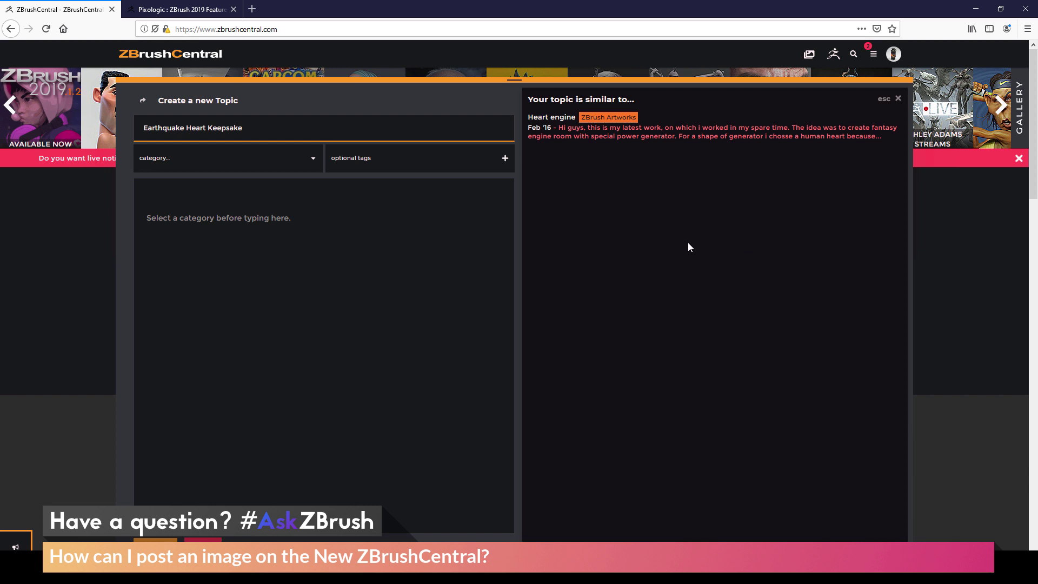
click(898, 99)
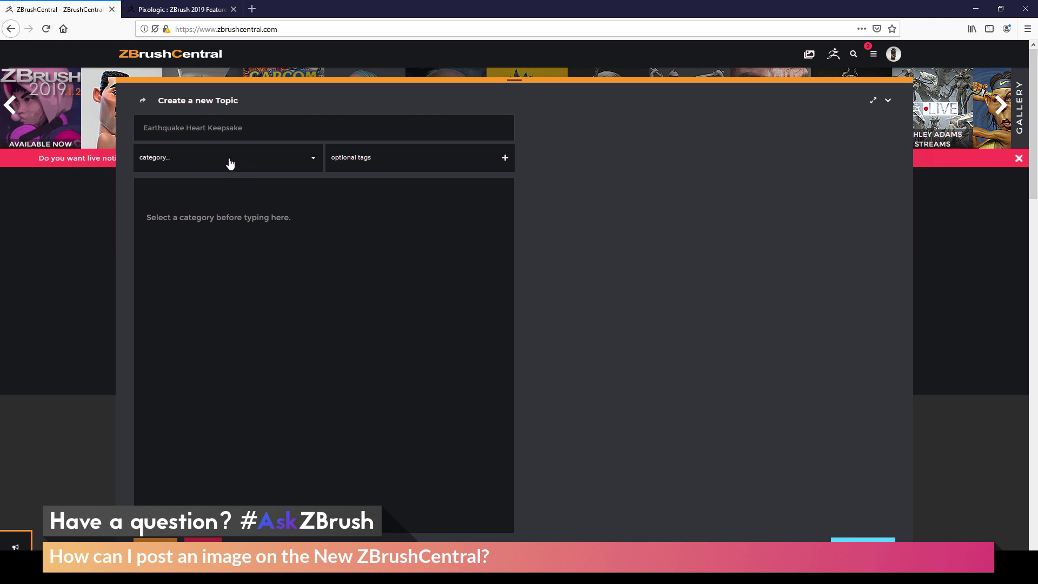
File the topic under the ZBrush Artworks category.
click(296, 162)
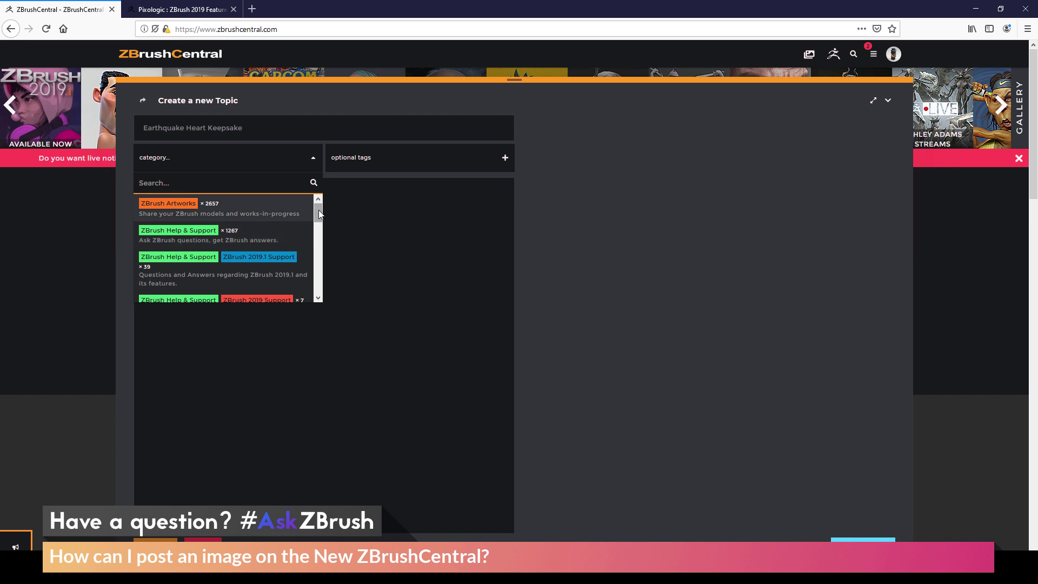
drag(319, 210, 320, 235)
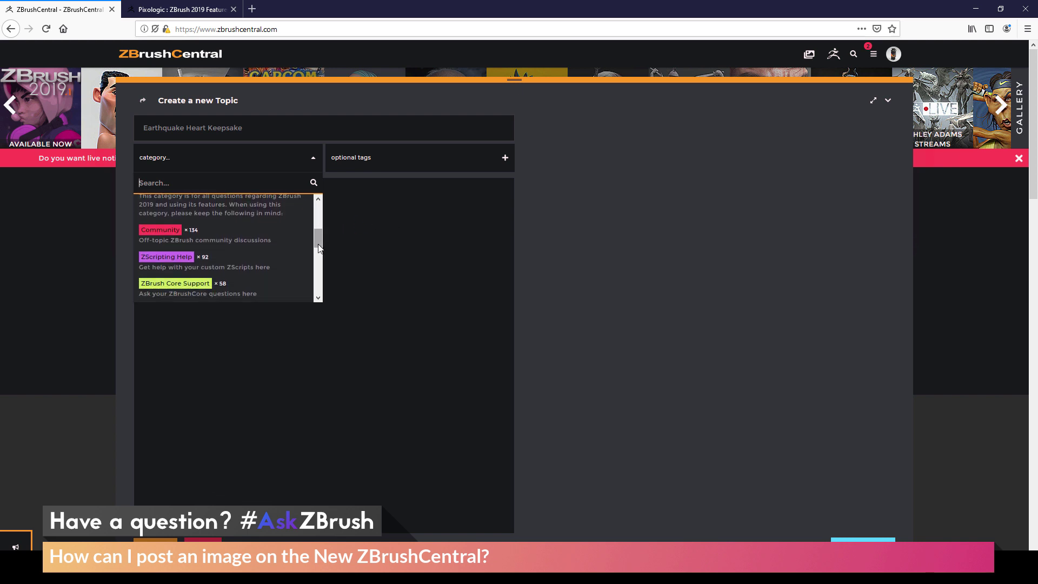
scroll(318, 212, up, 5)
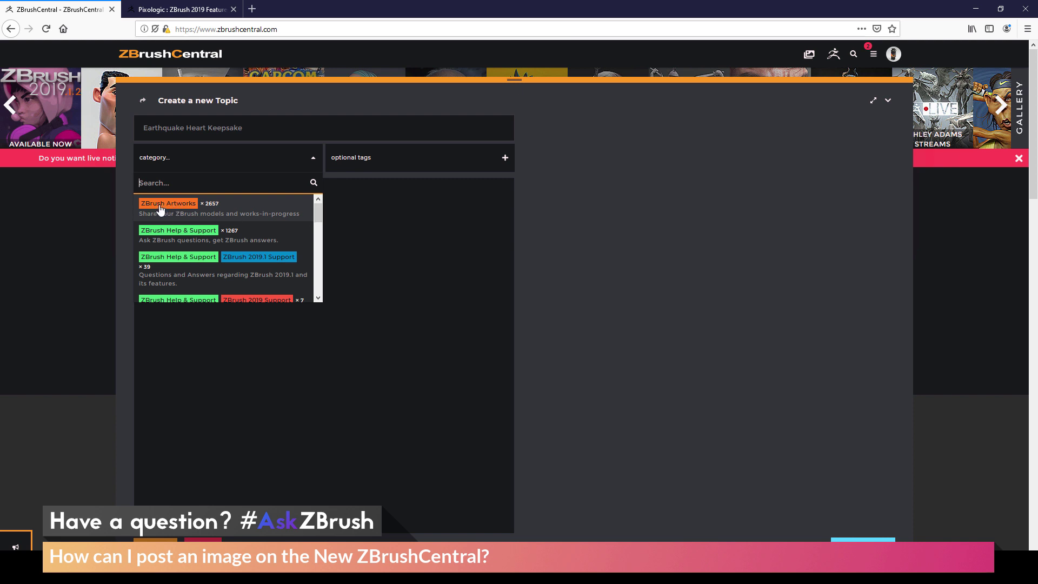
click(176, 210)
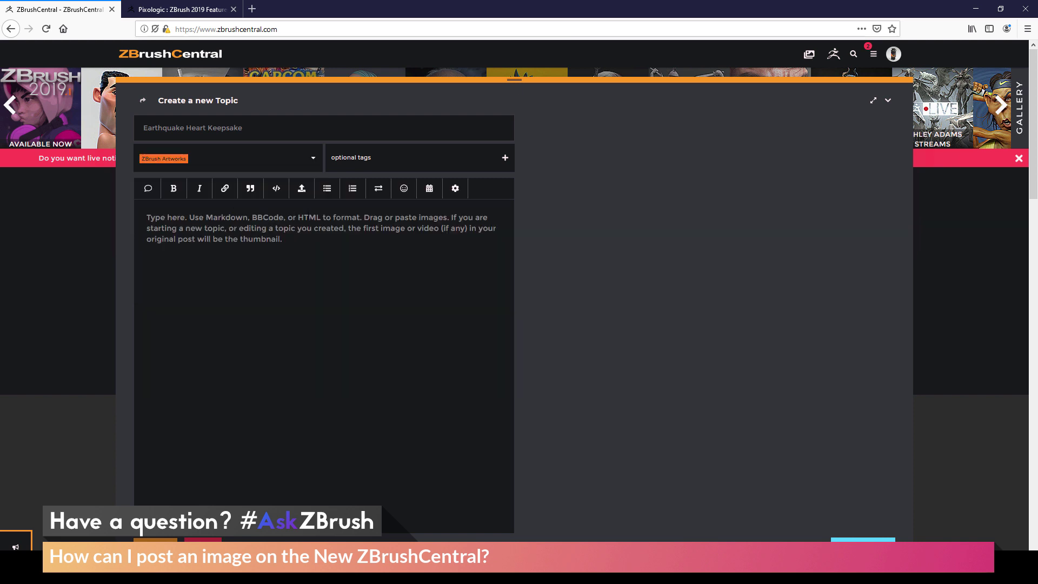
Add the tag 'earthquake' to the topic.
click(362, 160)
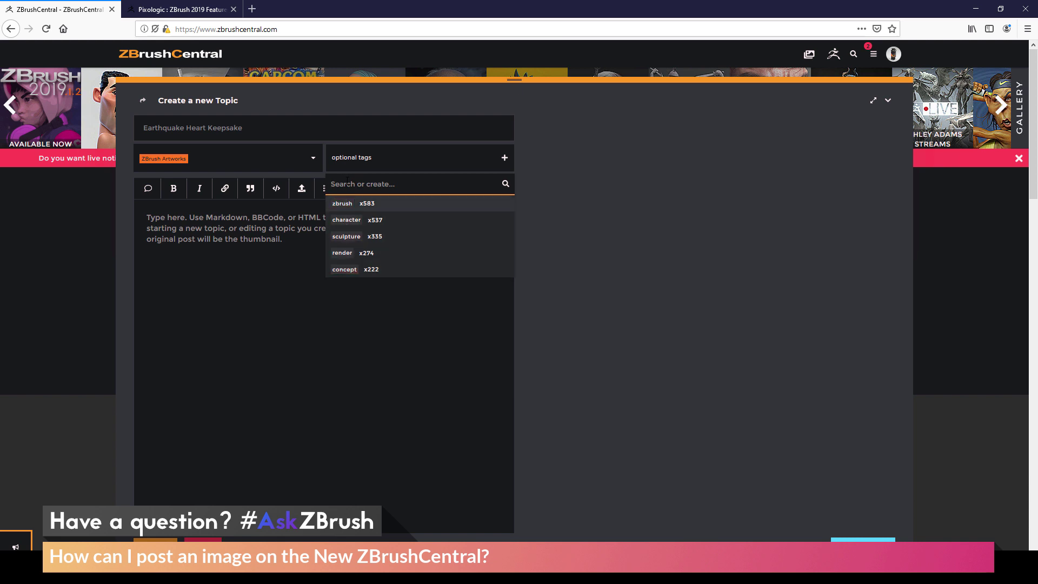
text(Earthquake)
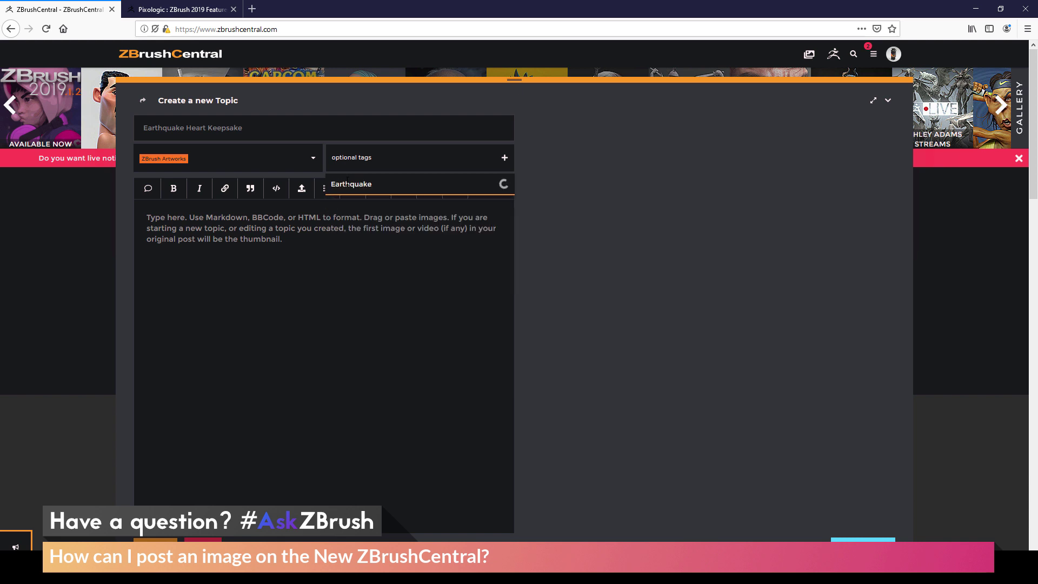
key(Return)
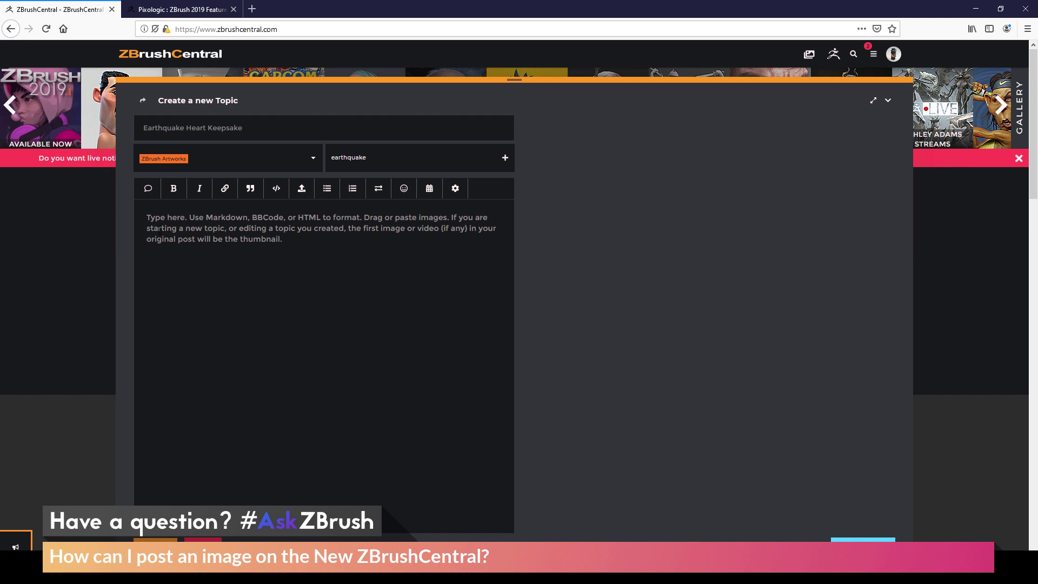
Paste 'Hey All, here is a quick WIP image of a model I have been working on.' into the body, then start a new line.
click(373, 221)
text(Hey All, here is a quick WIP image of a model I have been working on.)
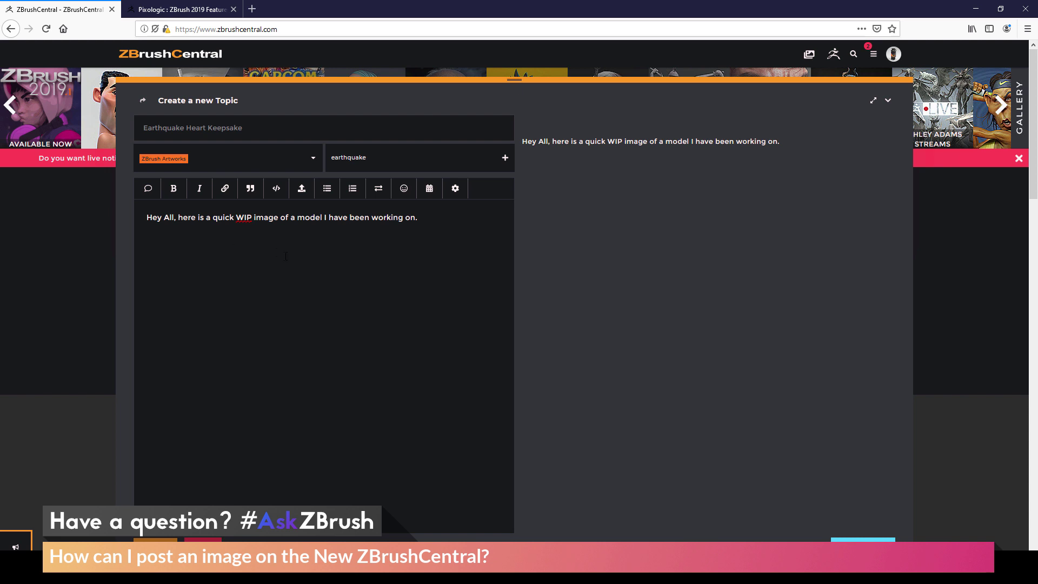
key(Return)
Place the ZBCPost folder beside the browser, select QuakeHeart.jpg, and re-enlarge the composer.
key(alt+Tab)
drag(962, 160, 757, 160)
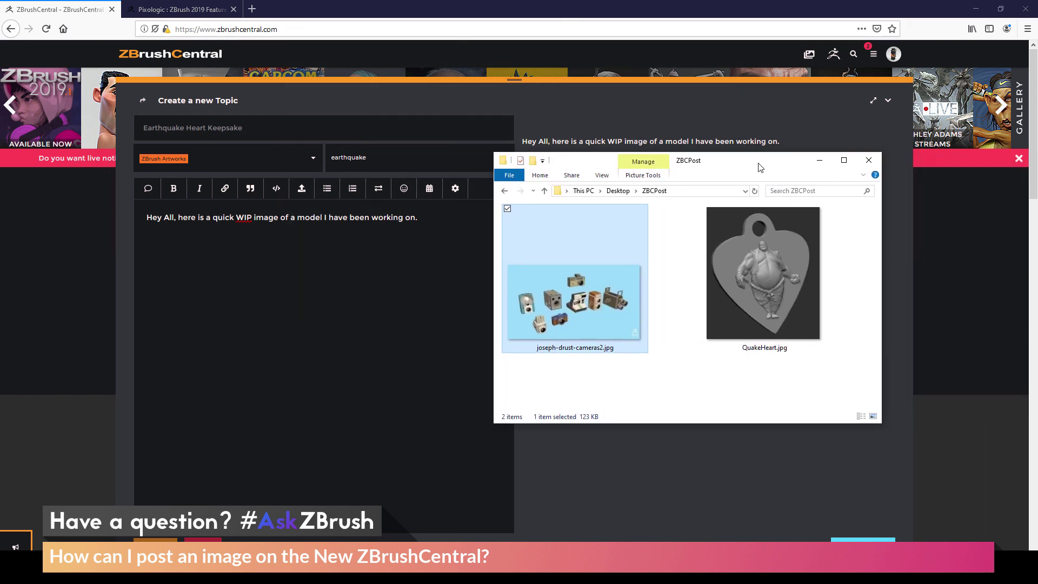
click(758, 295)
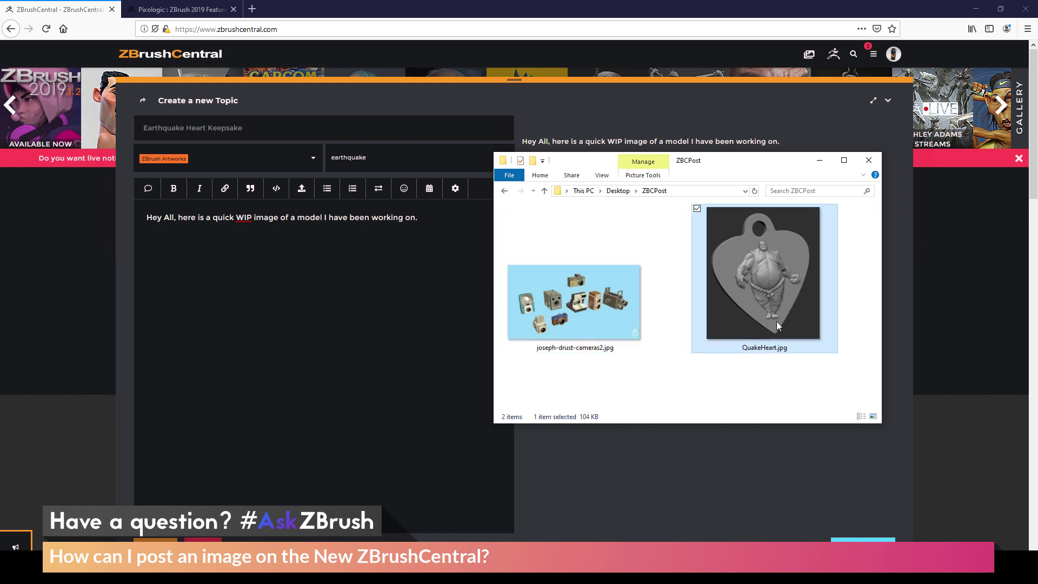
click(583, 304)
click(686, 371)
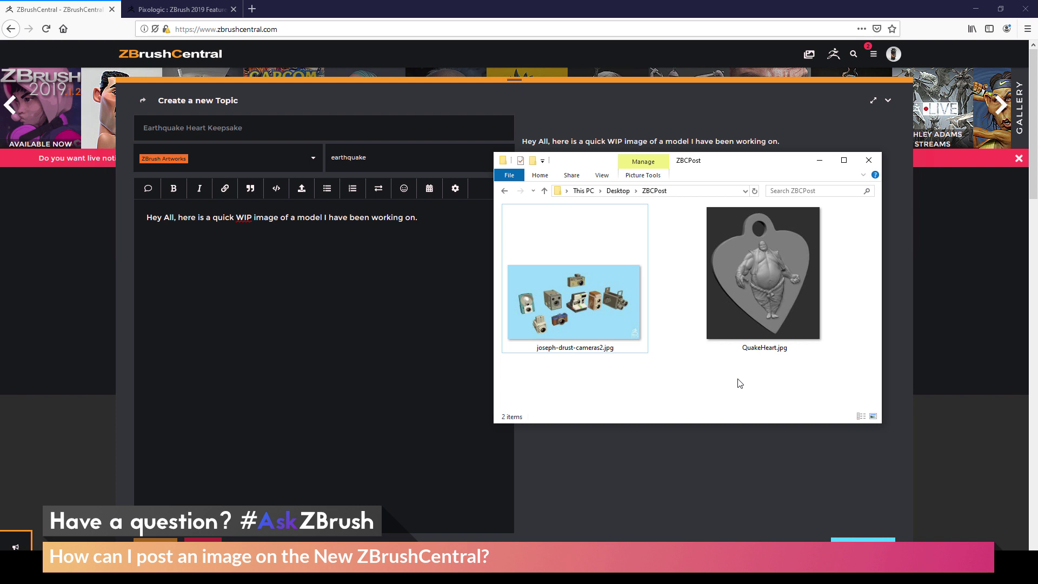
click(745, 338)
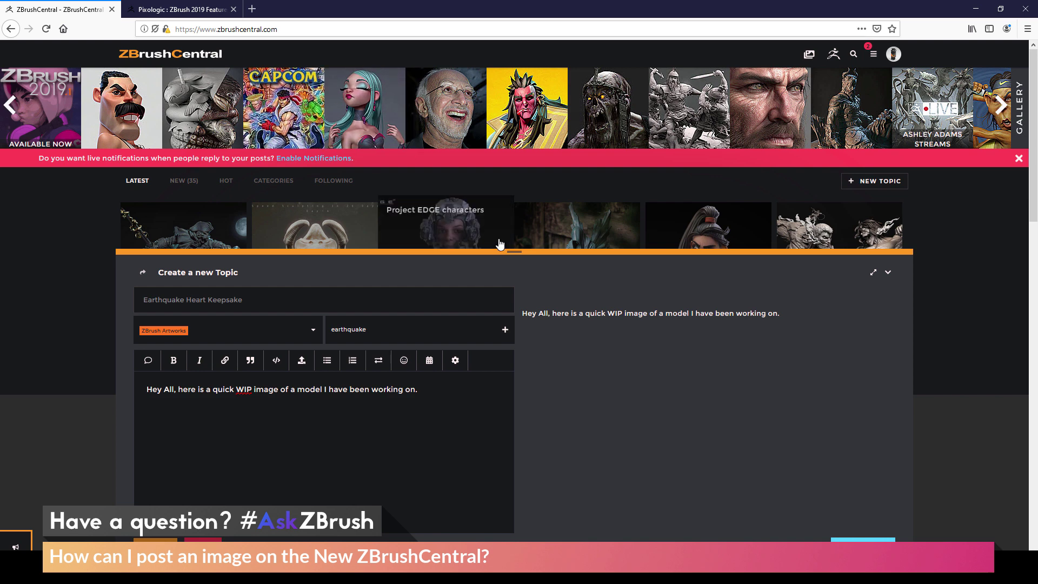
drag(512, 253, 506, 89)
Upload QuakeHeart.jpg into the post body below the intro and check it in the preview.
key(alt+Tab)
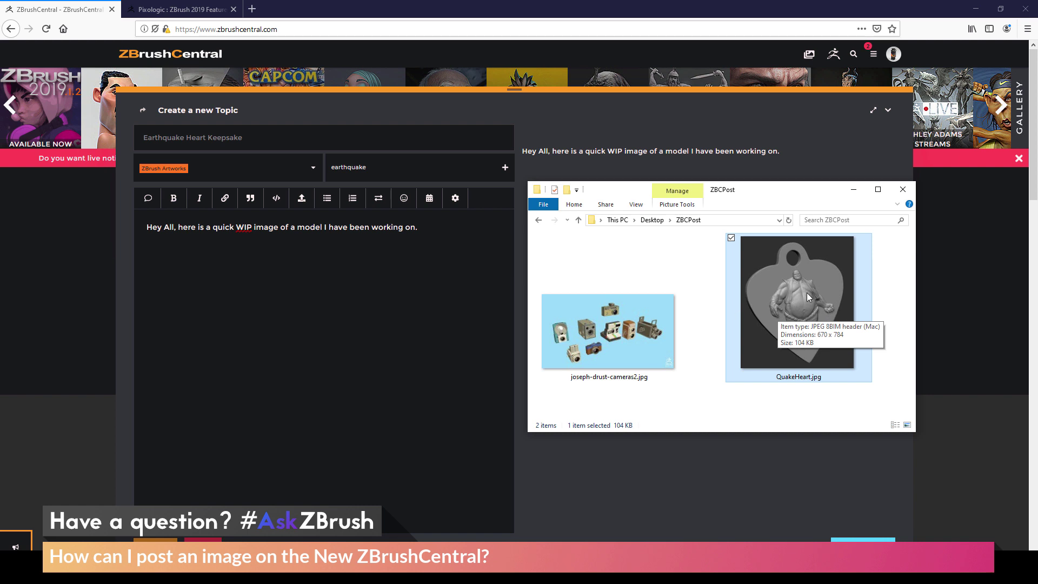
drag(806, 293, 329, 300)
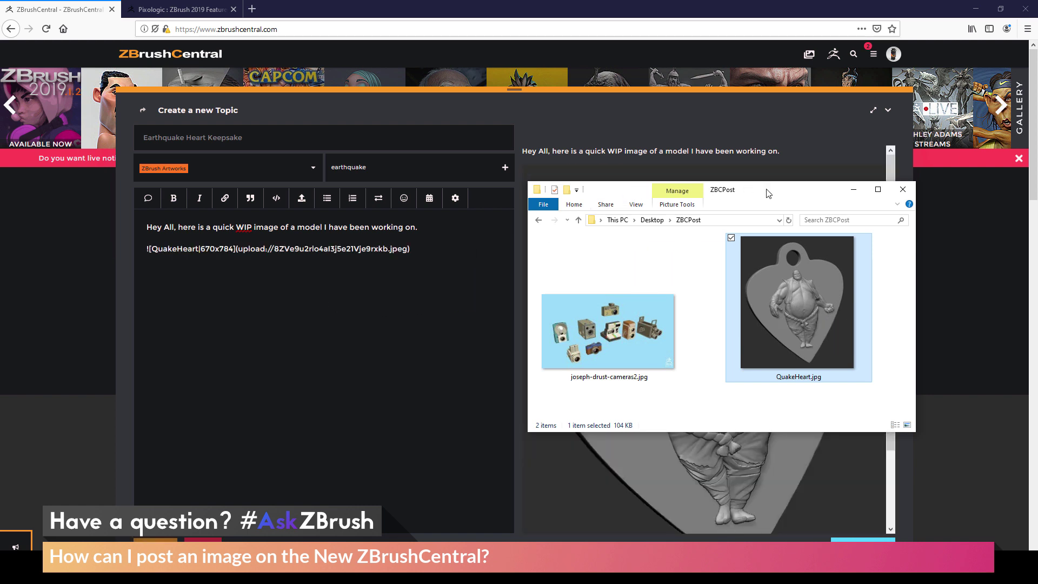
drag(768, 193, 1037, 195)
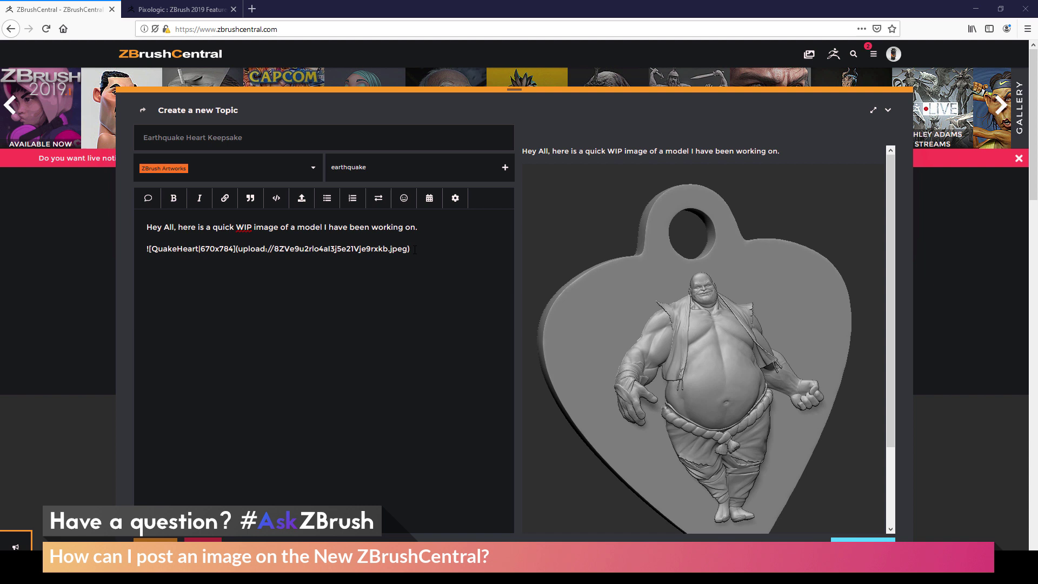
scroll(670, 277, down, 2)
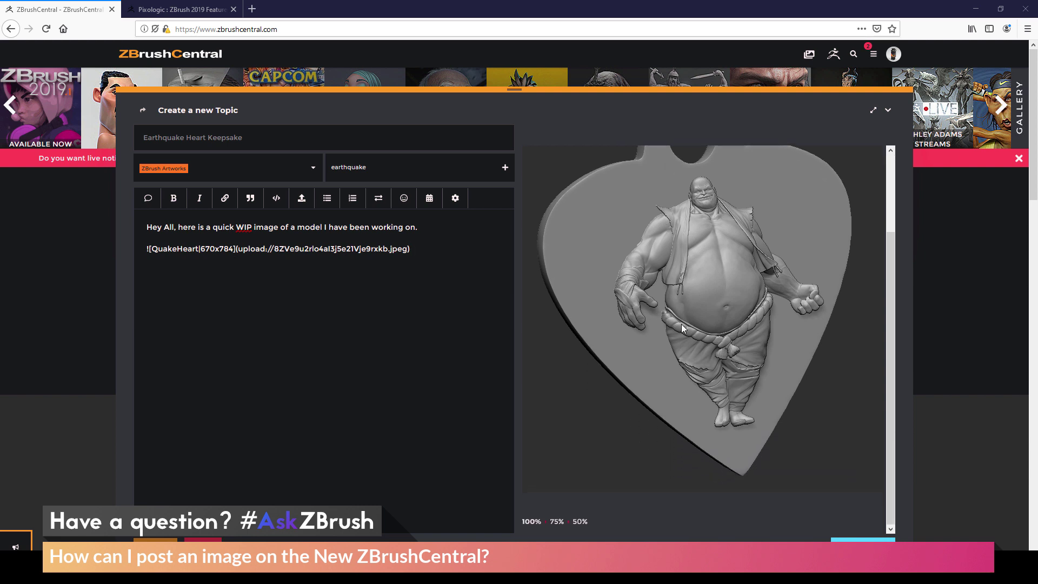
scroll(681, 323, up, 2)
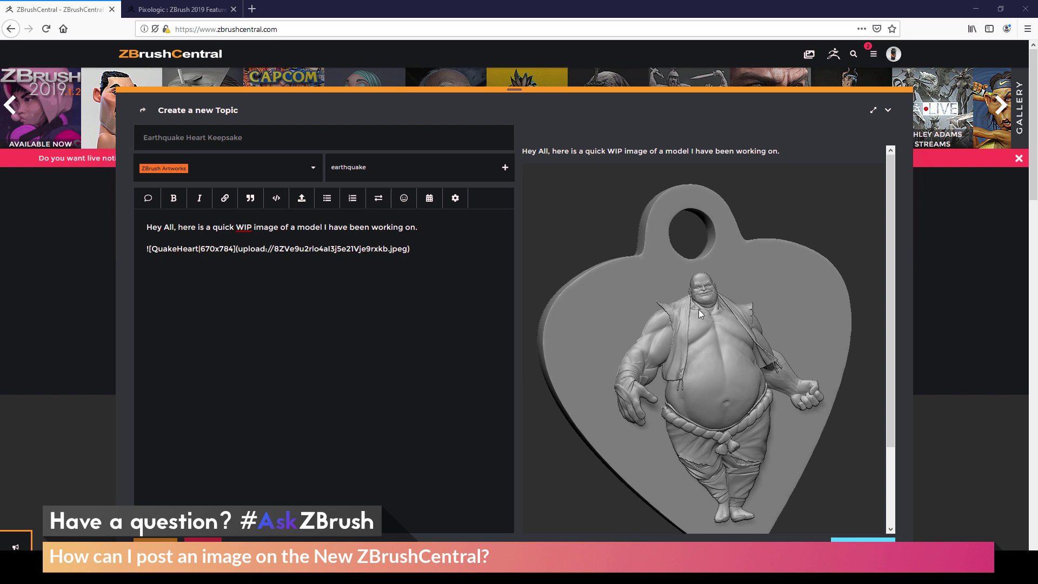
Upload joseph-drust-cameras2.jpg on a new line below the heart image.
click(423, 252)
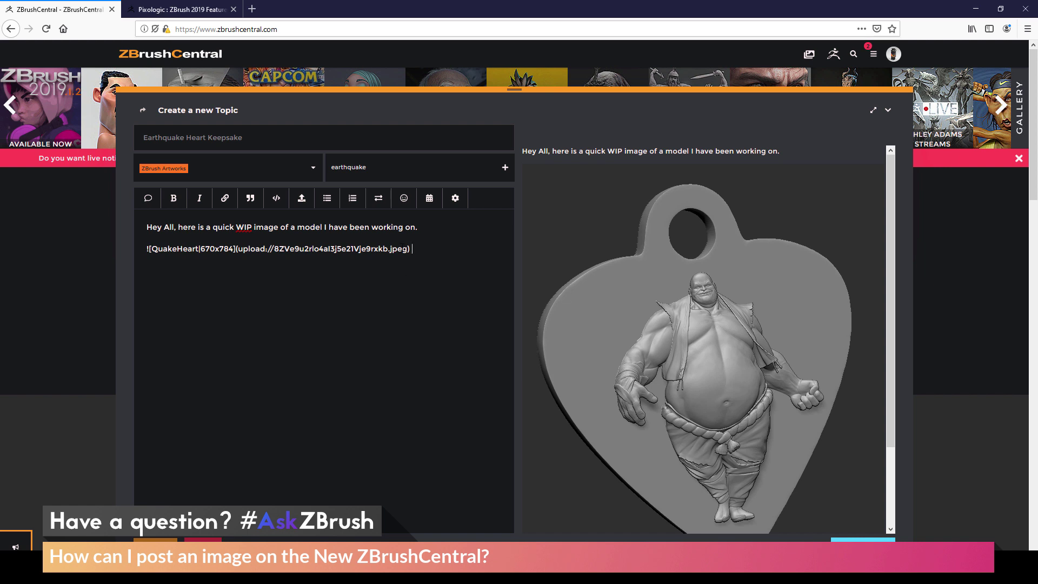
key(Return)
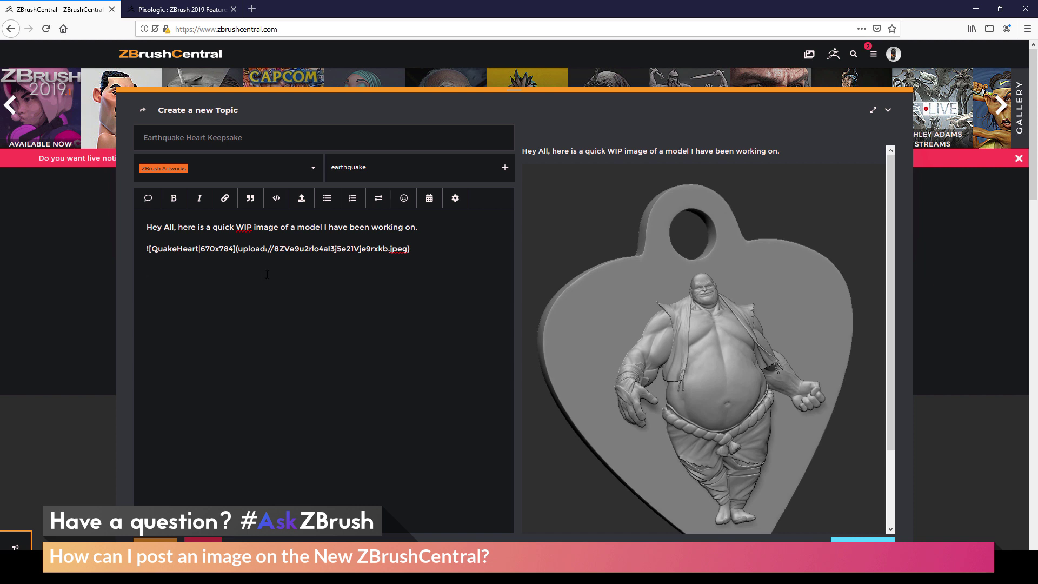
key(alt+Tab)
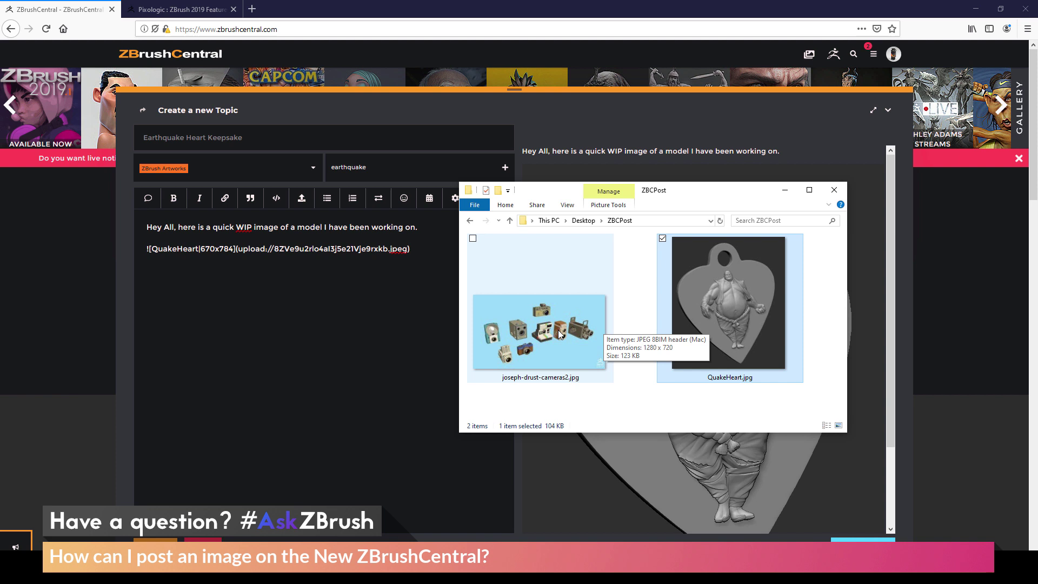
click(607, 327)
drag(607, 327, 234, 297)
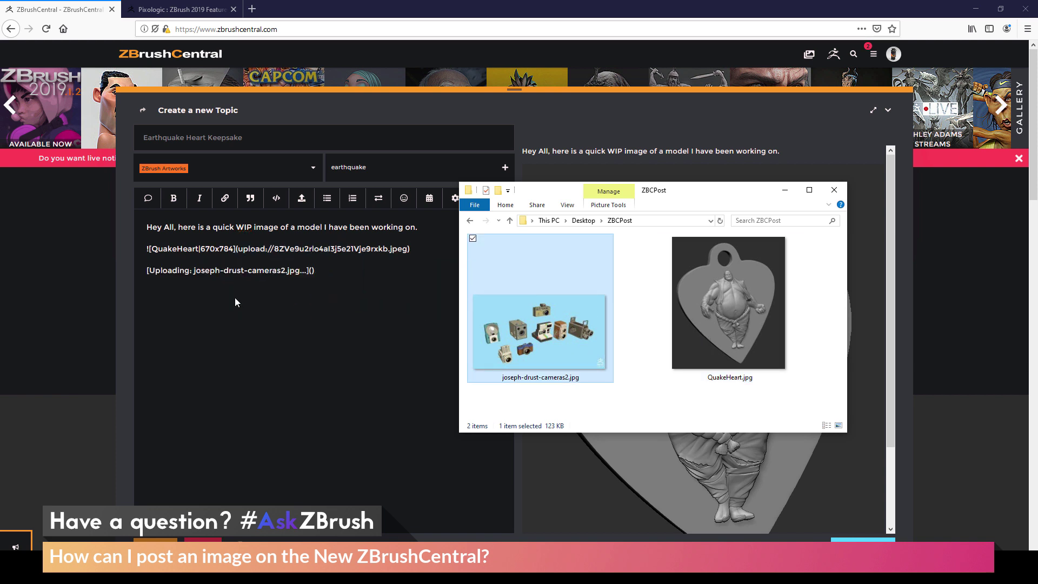
click(700, 170)
scroll(683, 240, down, 6)
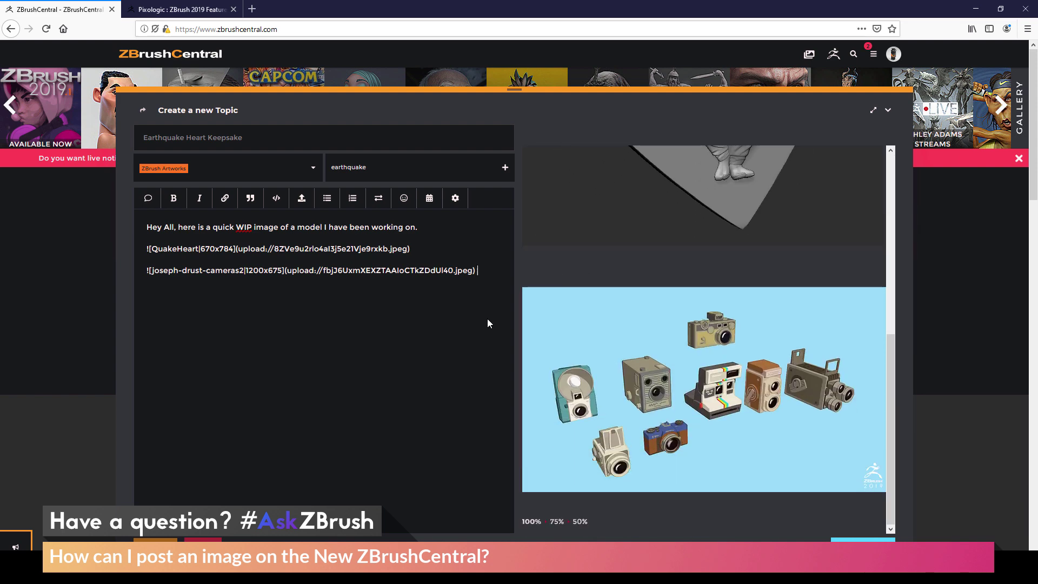
click(435, 320)
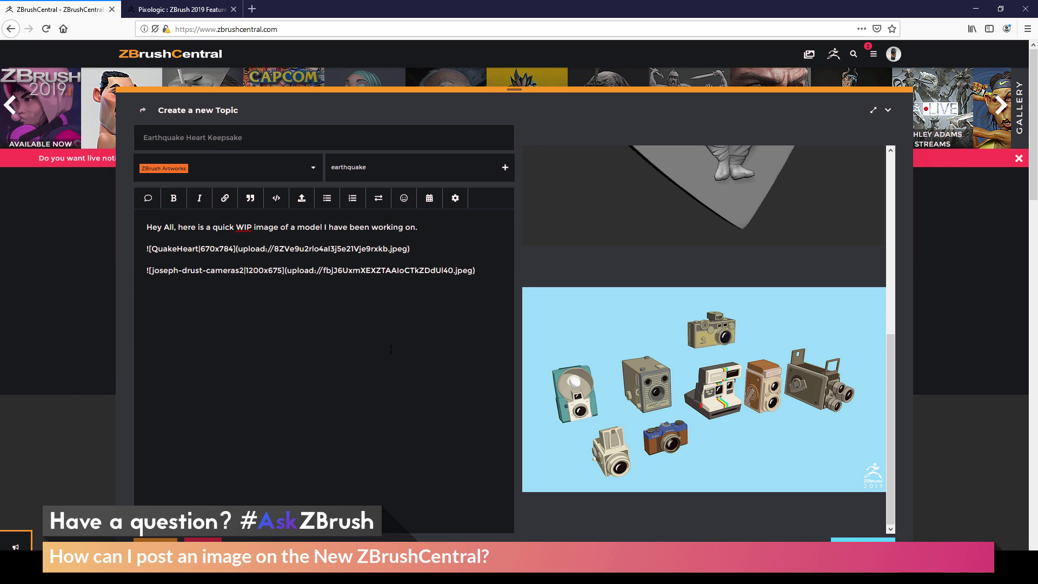
Copy the robot image's address from the Pixologic page and paste it on a new post line.
click(184, 11)
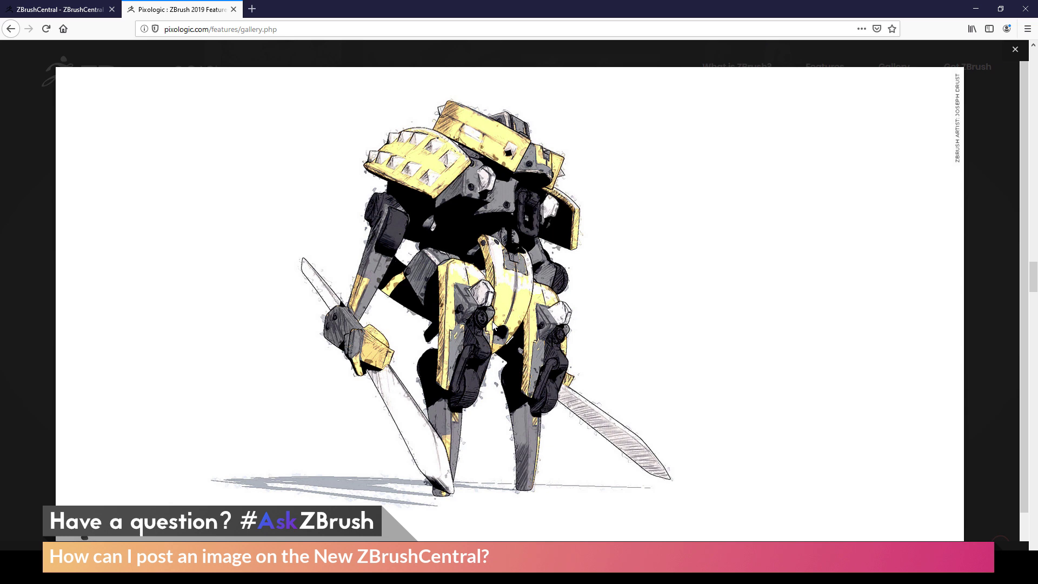
right_click(531, 226)
click(552, 257)
click(44, 11)
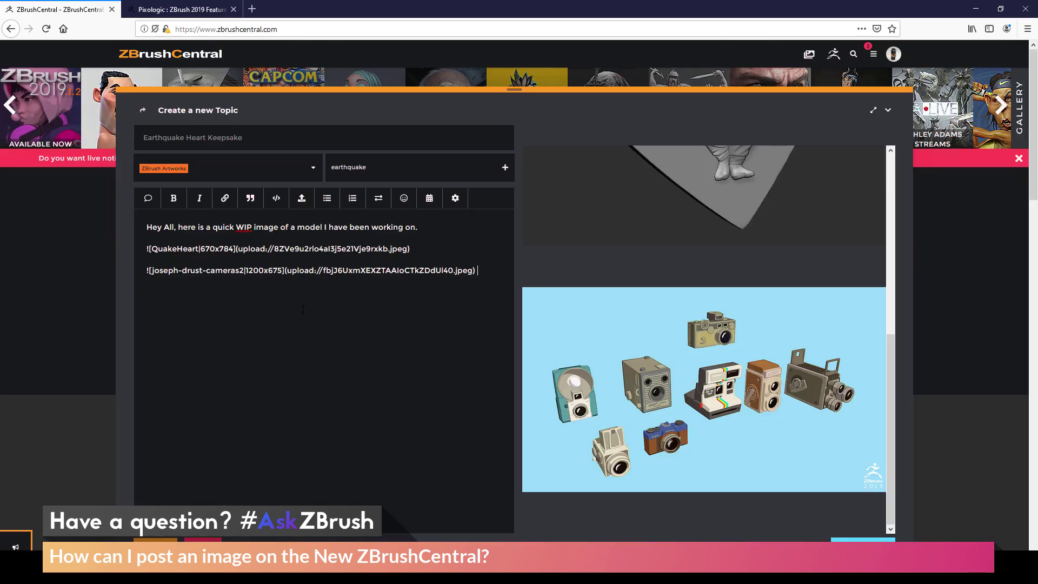
click(479, 286)
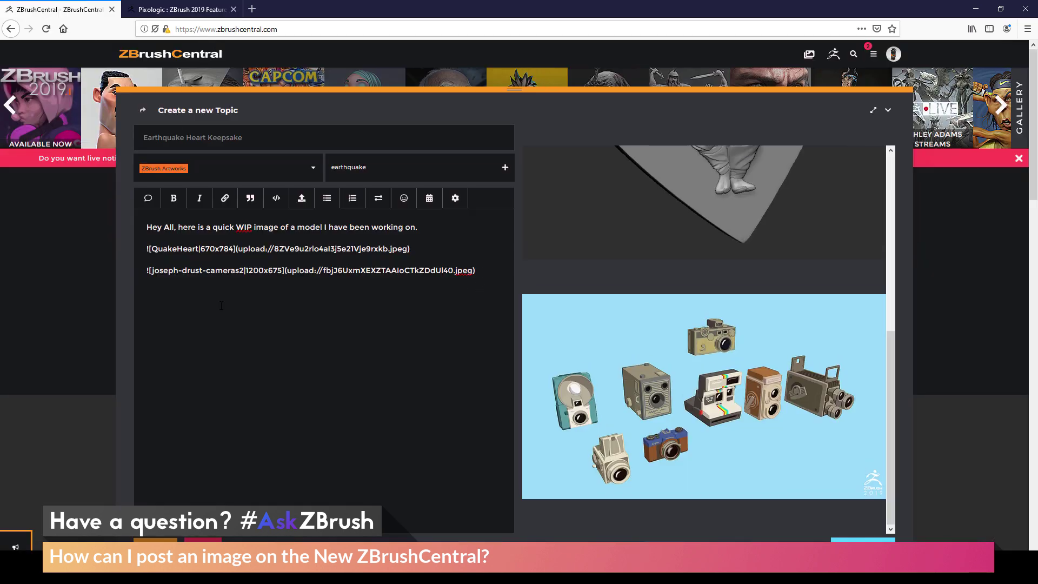
key(ctrl+v)
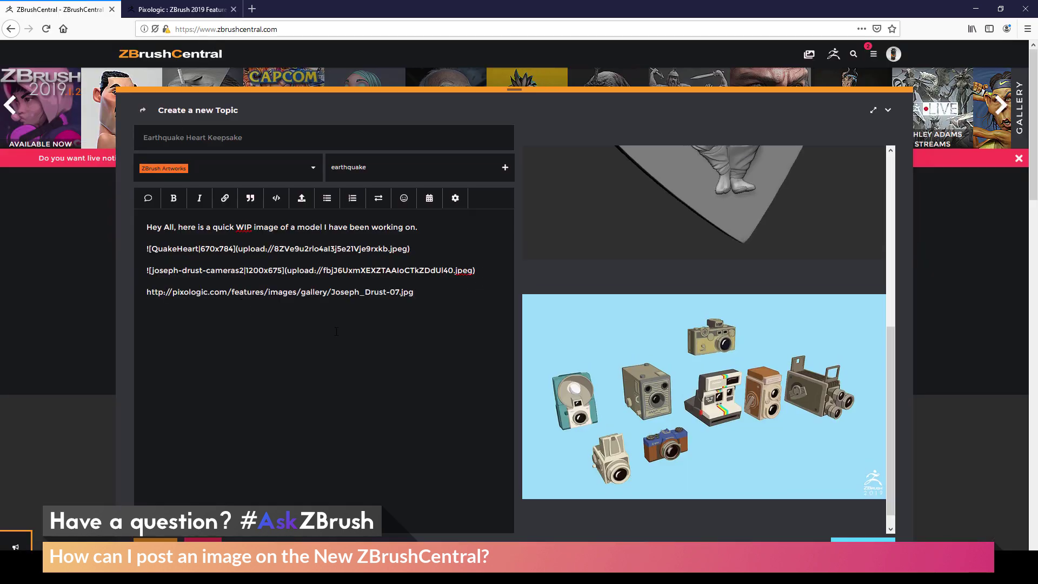
scroll(624, 277, down, 5)
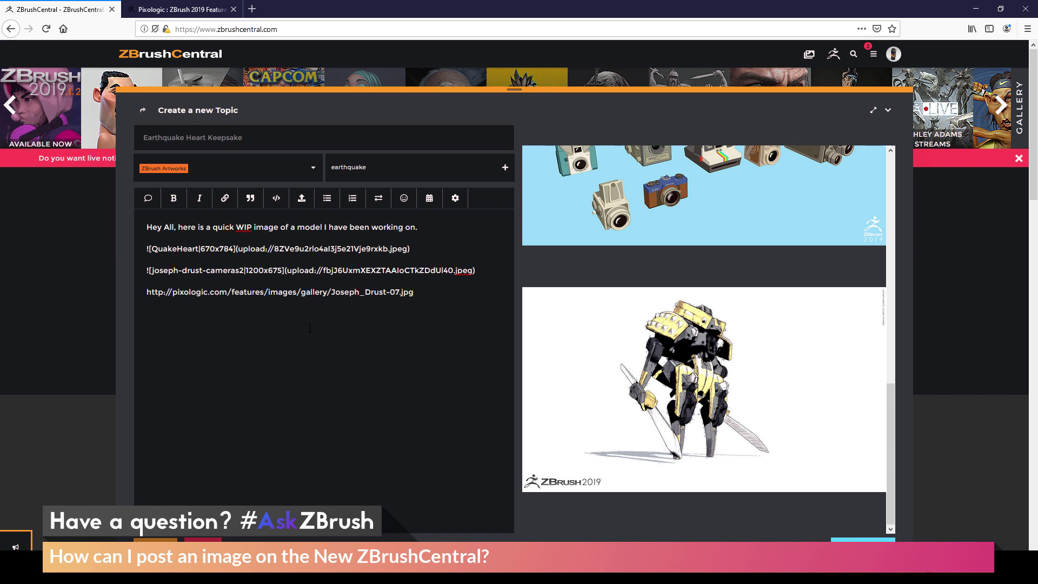
Select the robot image address line in the post body.
drag(421, 294, 145, 292)
click(514, 373)
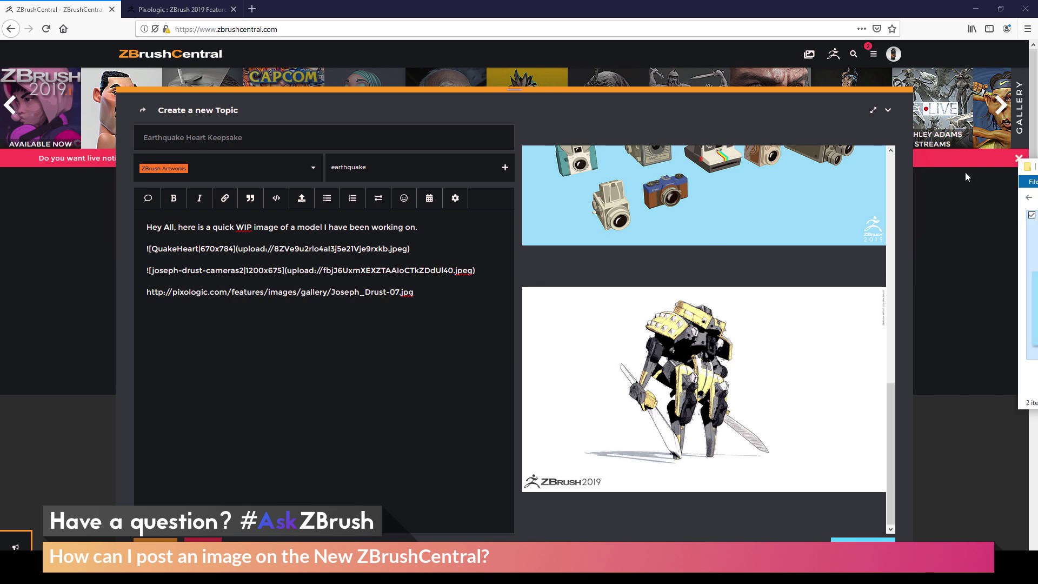
key(alt+Tab)
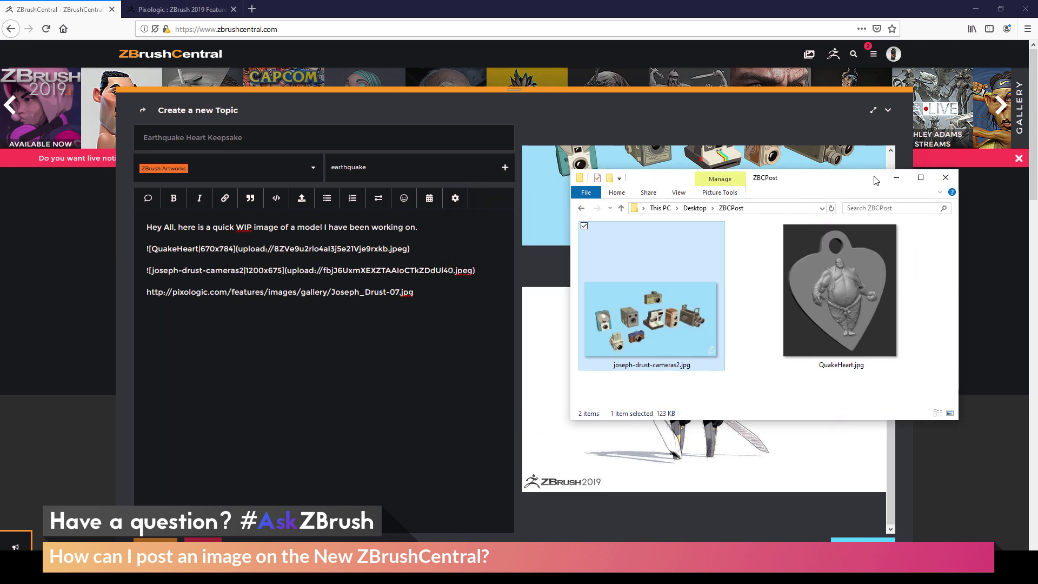
key(alt+Tab)
drag(414, 292, 142, 296)
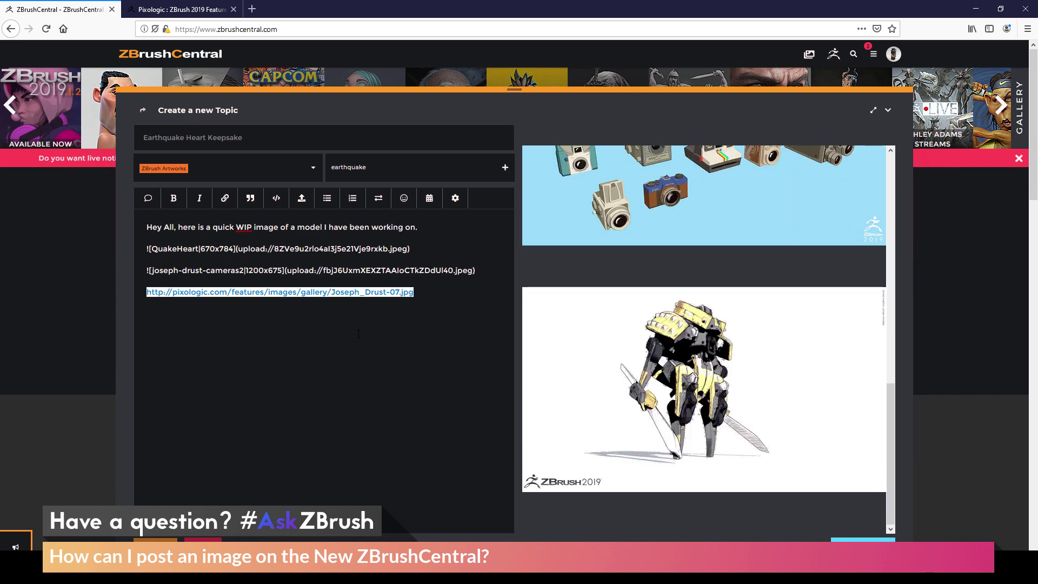
Delete the robot image URL line and the joseph-drust-cameras2 image line from the post.
click(360, 292)
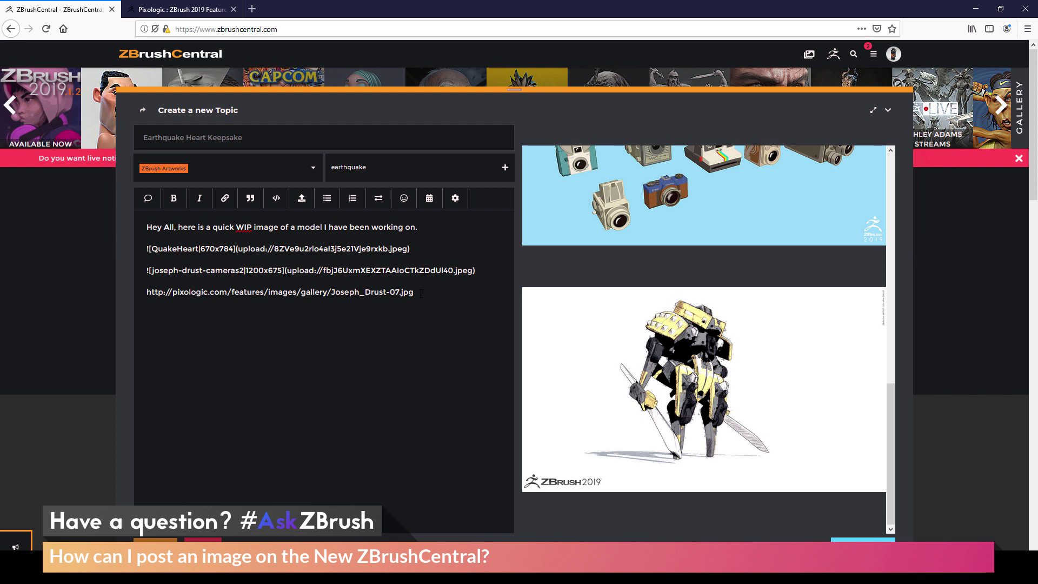
drag(414, 292, 140, 304)
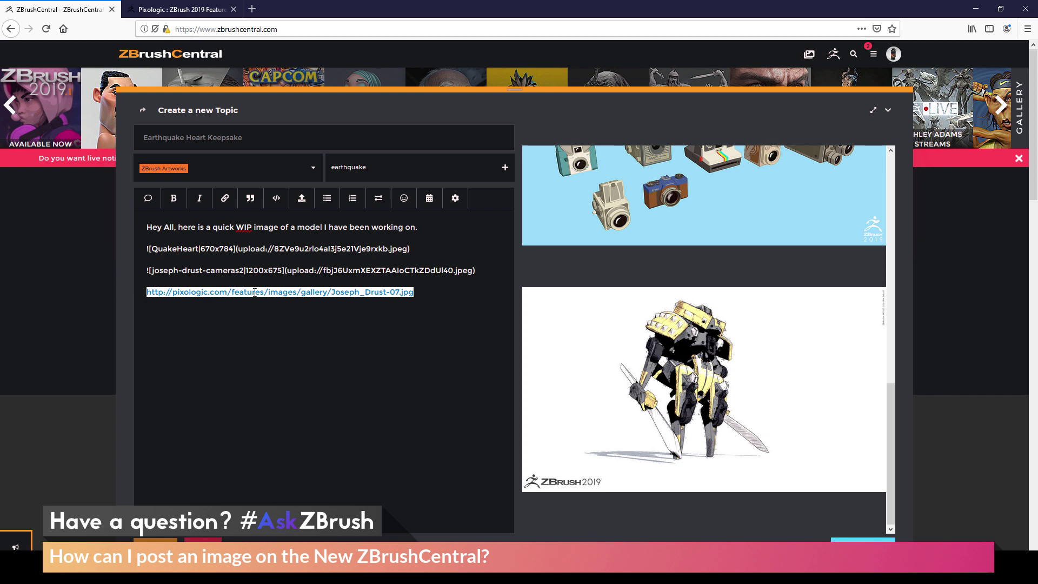
key(BackSpace)
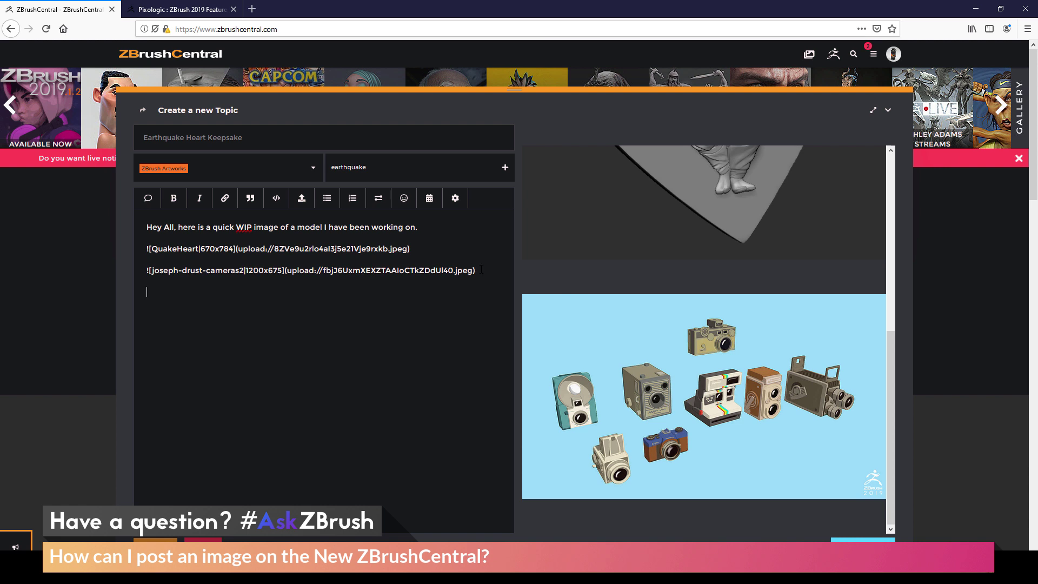
drag(477, 270, 146, 270)
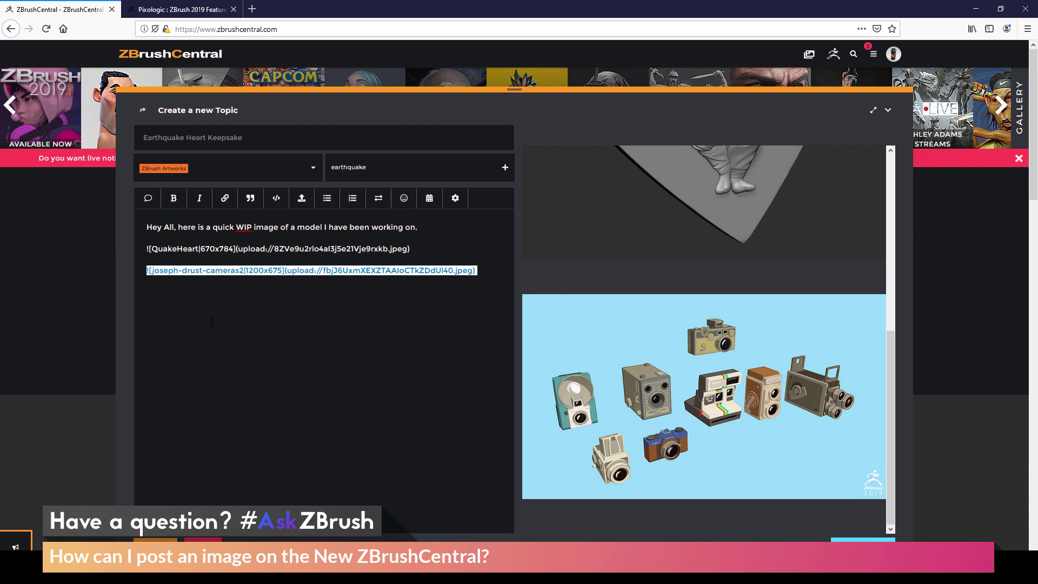
key(BackSpace)
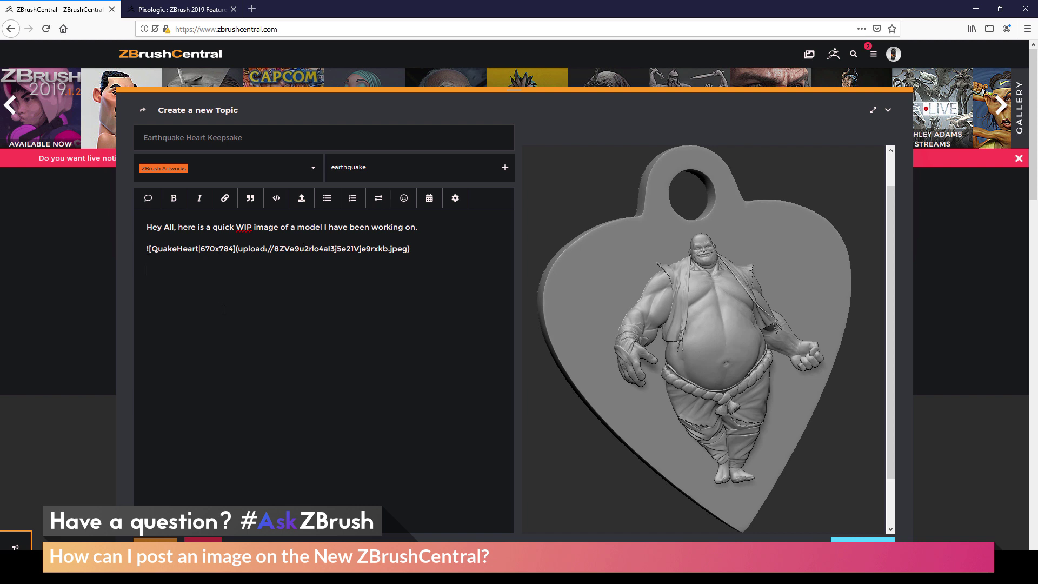
click(180, 276)
click(240, 298)
key(alt+Tab)
drag(794, 242, 313, 320)
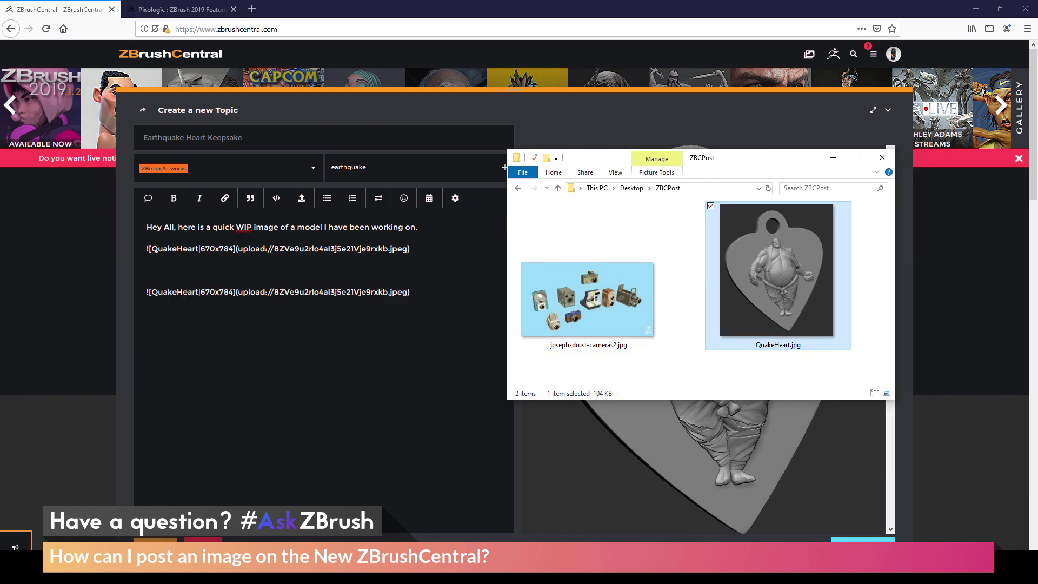
click(833, 158)
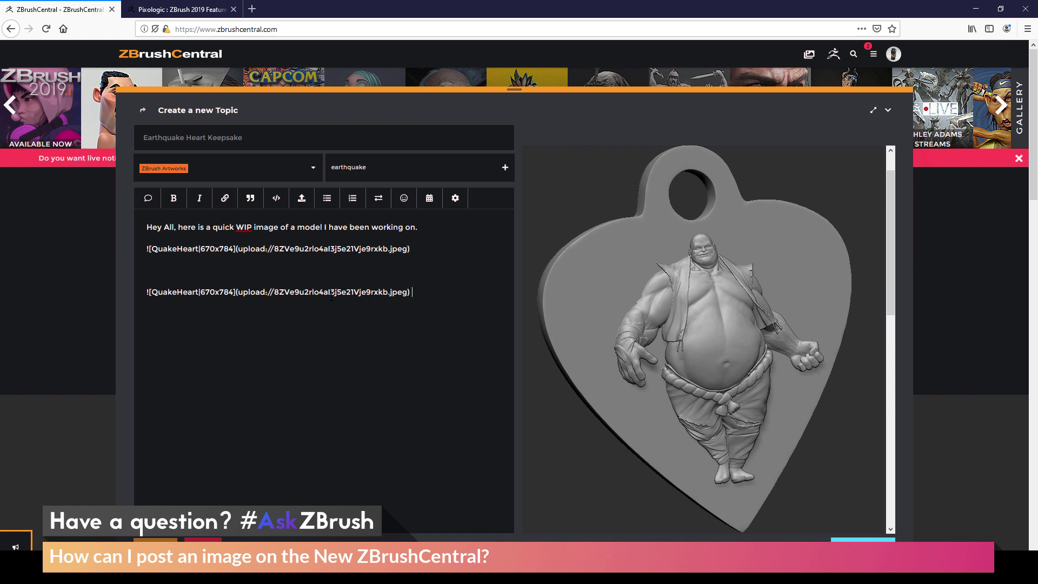
drag(460, 292, 144, 291)
key(BackSpace)
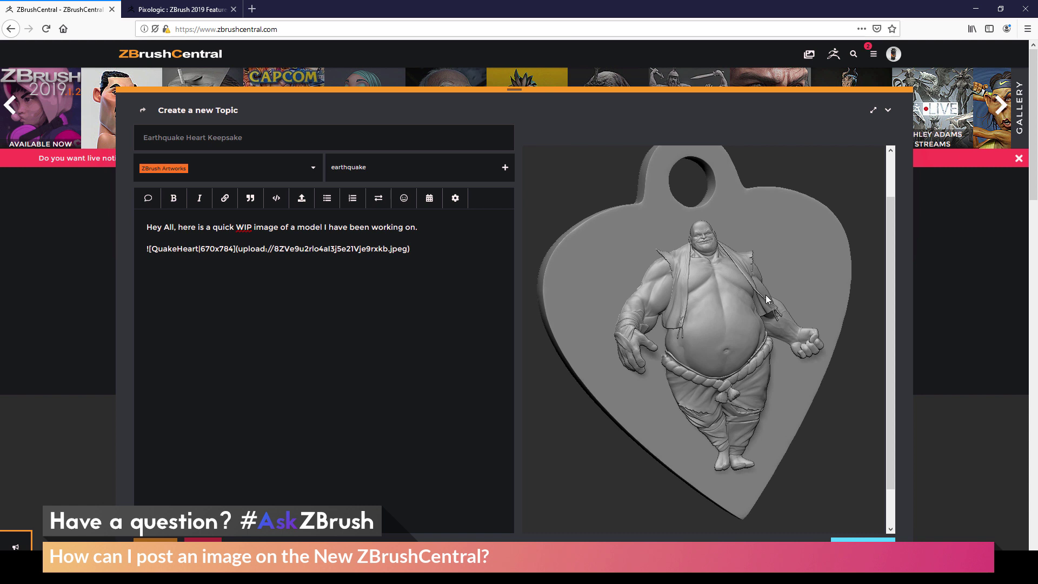
Mark the heart image line as Mature Content from the post options menu.
click(416, 250)
drag(416, 250, 146, 250)
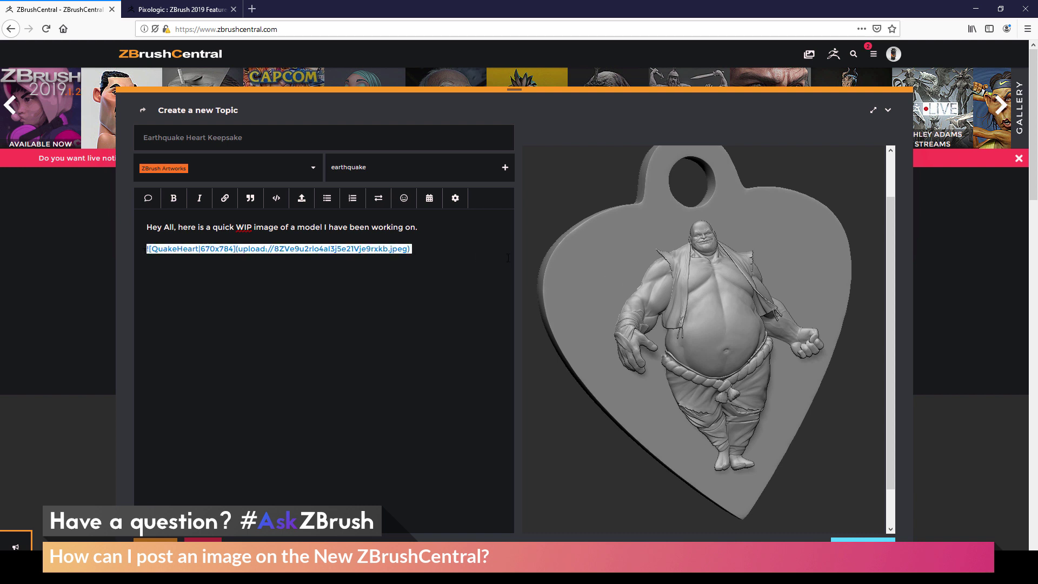
click(457, 201)
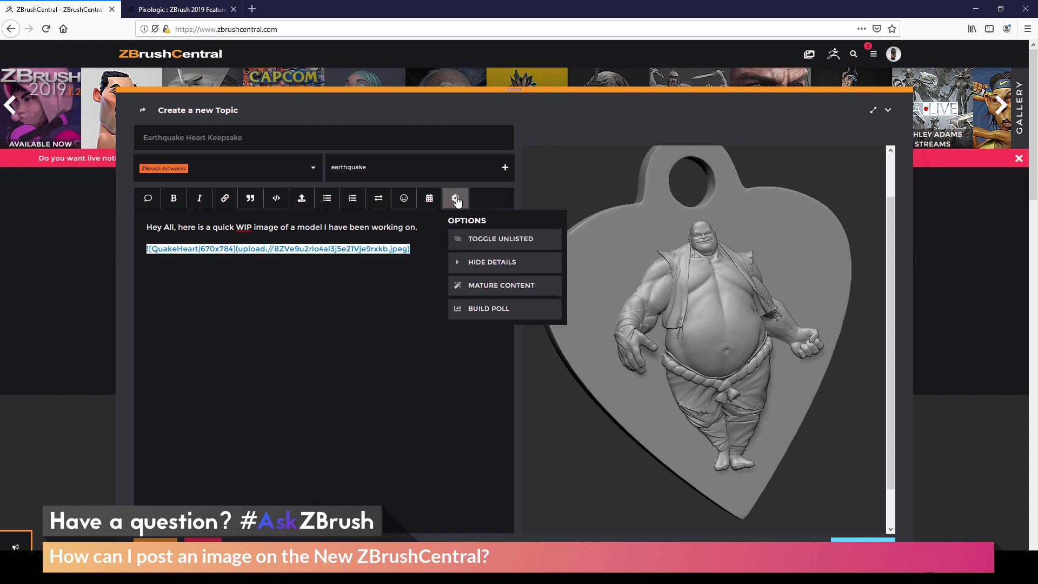
click(490, 289)
click(351, 308)
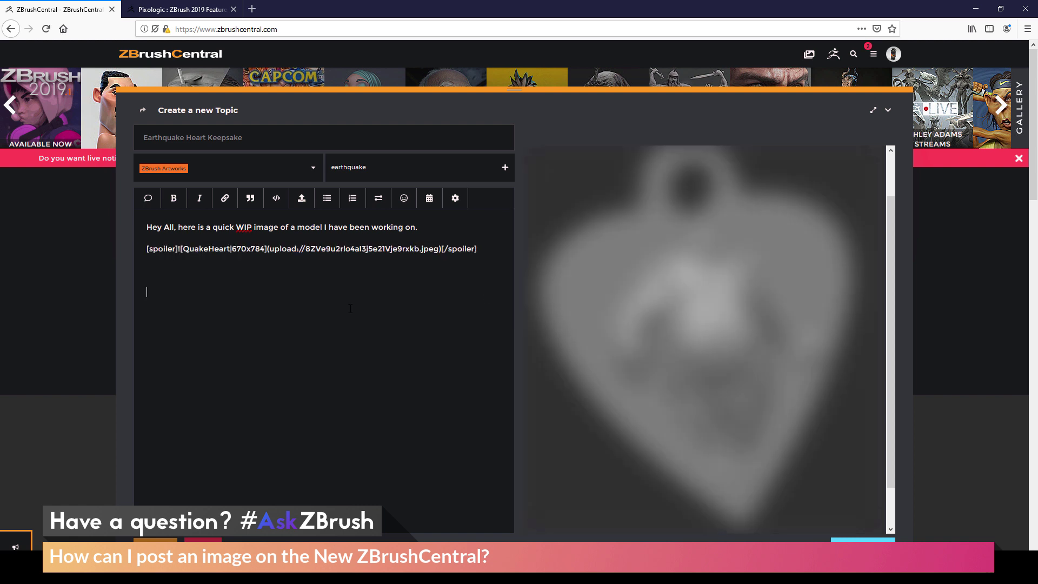
Toggle the blurred heart image in the preview to check the reveal behaviour.
click(649, 268)
click(665, 273)
click(688, 277)
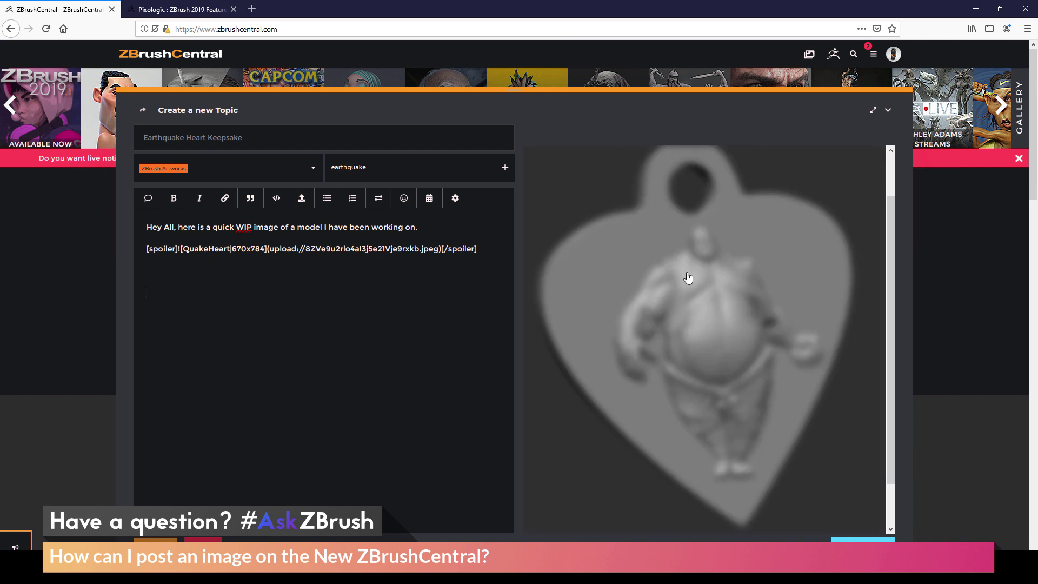
click(688, 346)
scroll(633, 319, up, 3)
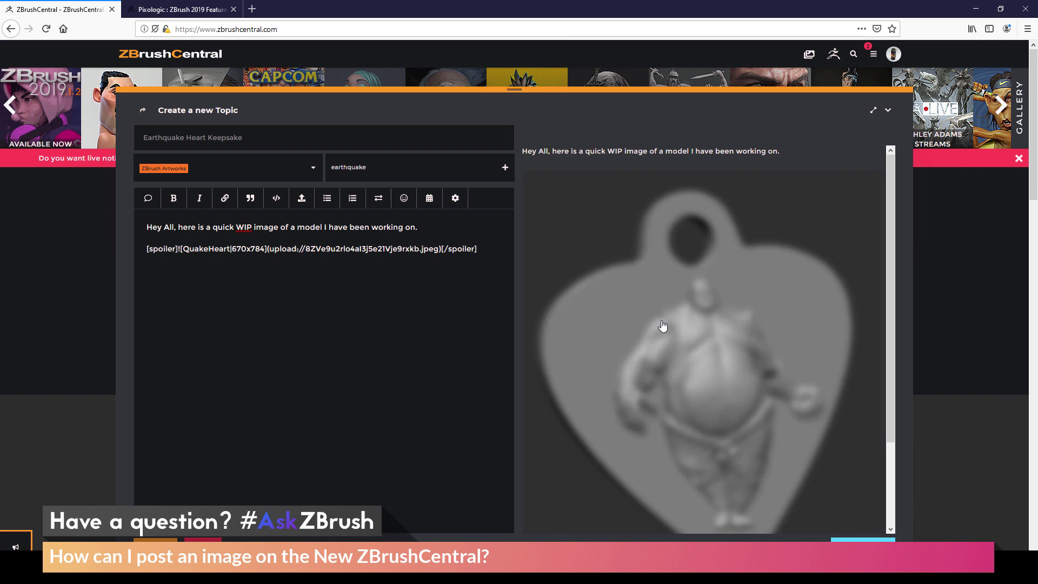
scroll(654, 319, down, 2)
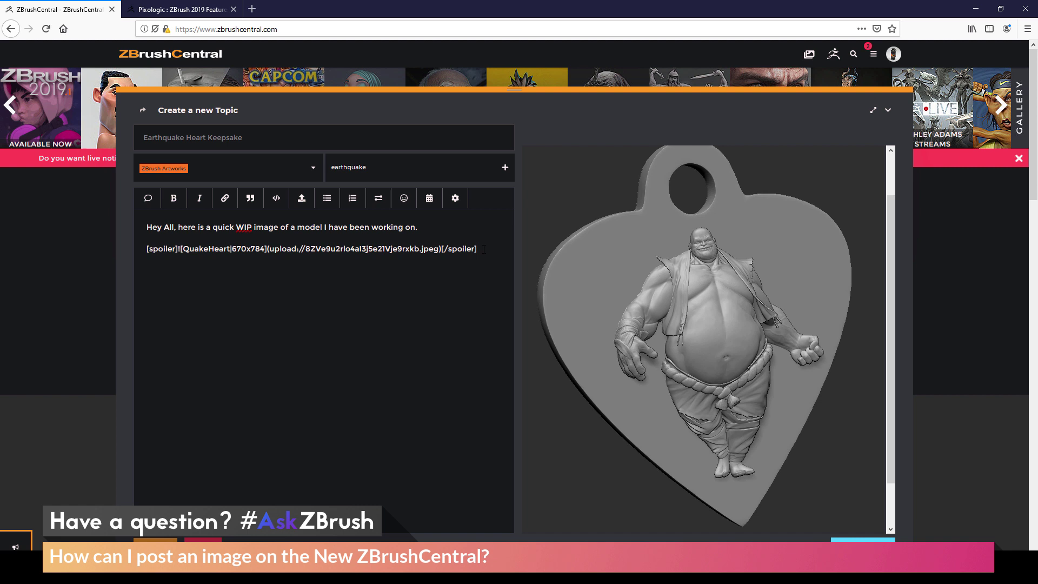
Apply Mature Content to the opening intro sentence as well.
drag(455, 226, 145, 227)
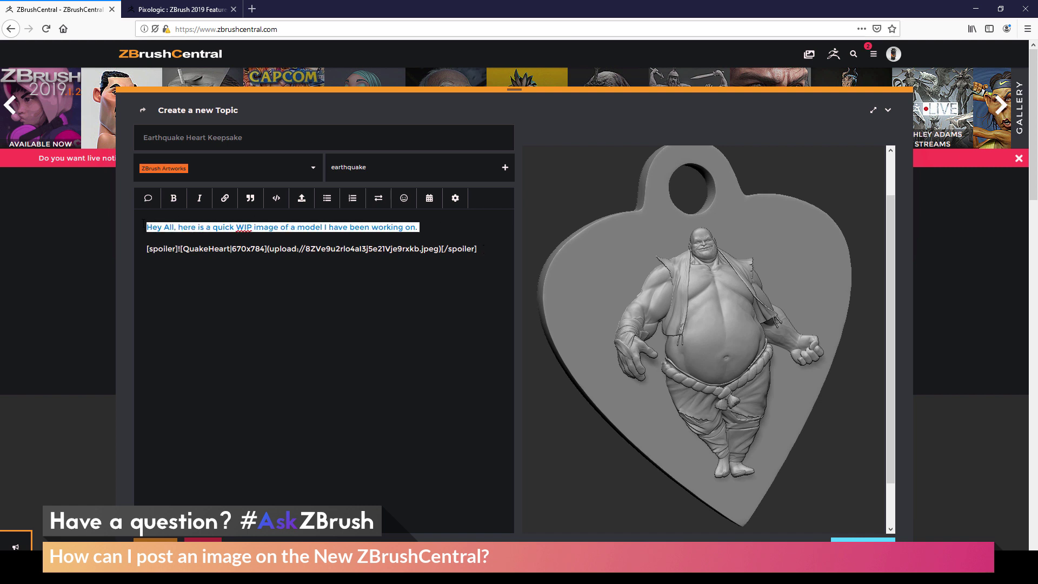
click(457, 198)
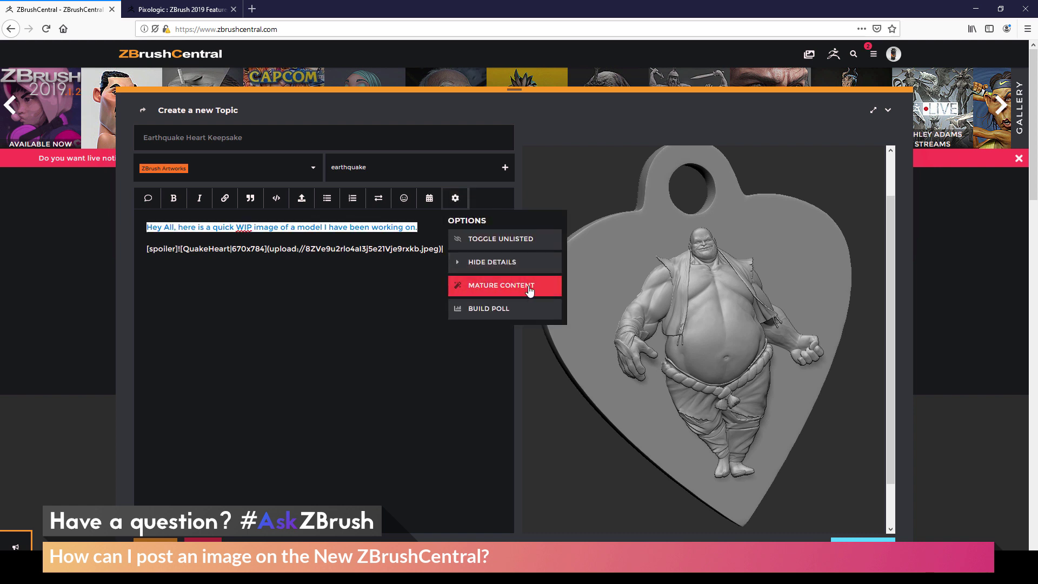
click(337, 296)
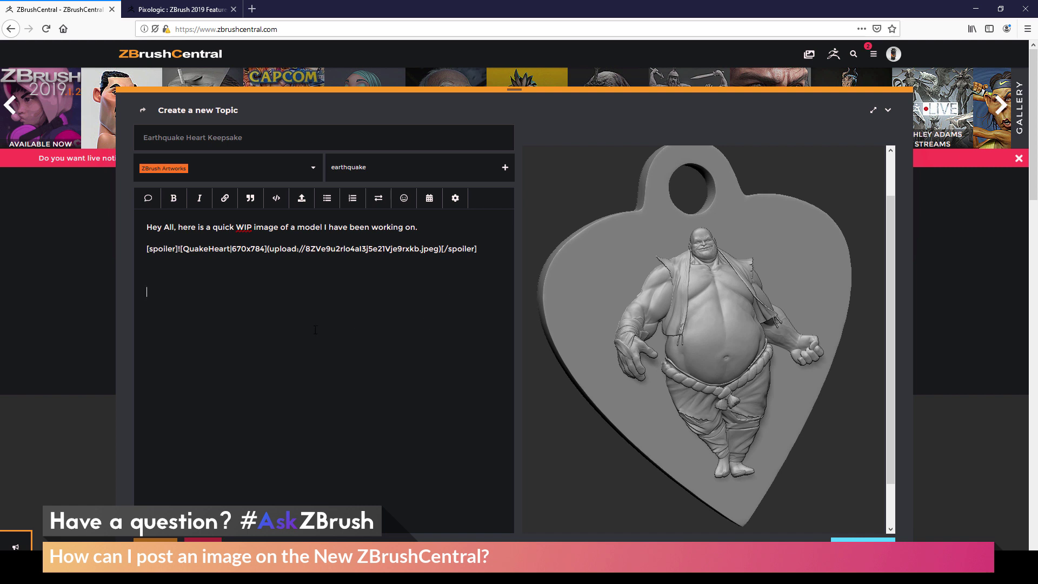
scroll(579, 297, up, 2)
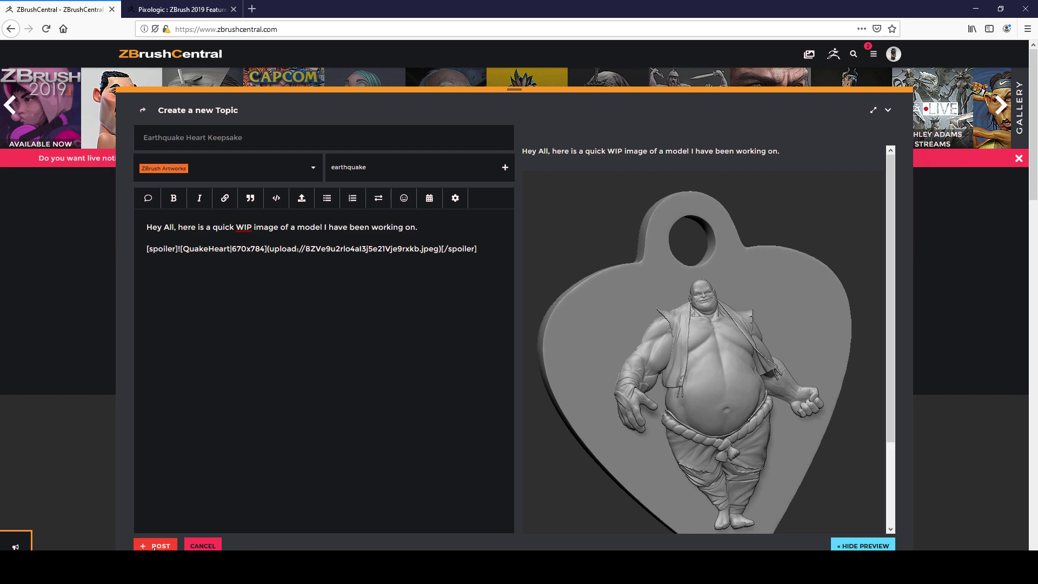
Post the Earthquake Heart Keepsake topic and scroll to review the intro line and blurred heart image.
click(153, 546)
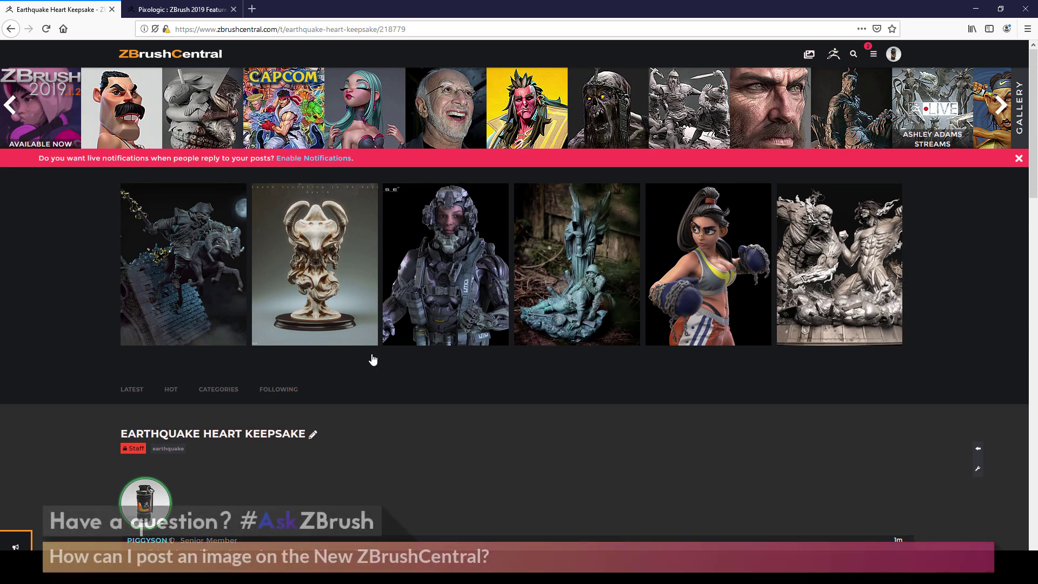
scroll(543, 303, down, 5)
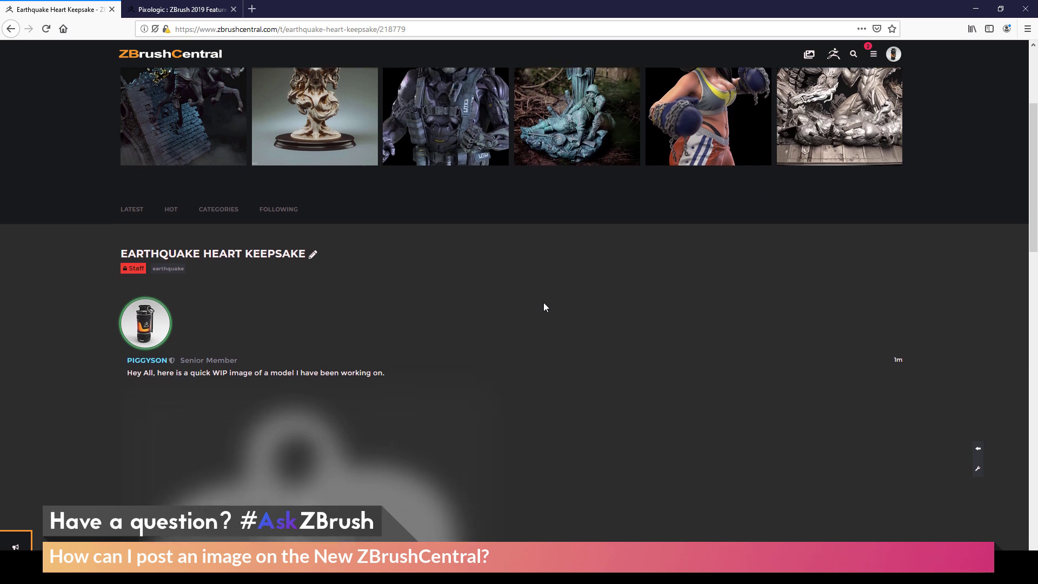
scroll(567, 303, down, 1)
scroll(566, 303, up, 1)
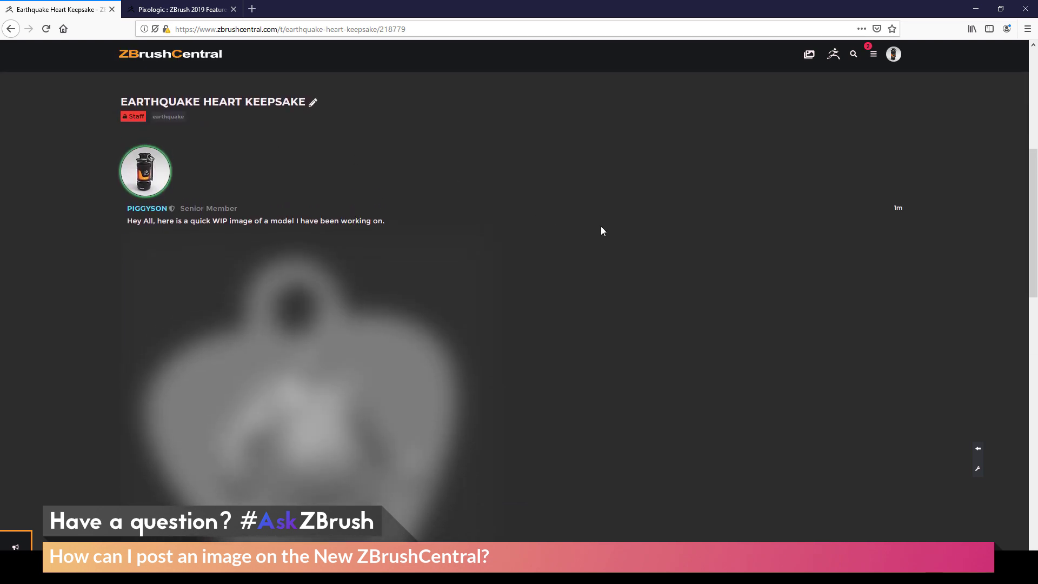
scroll(602, 231, down, 2)
scroll(604, 369, down, 1)
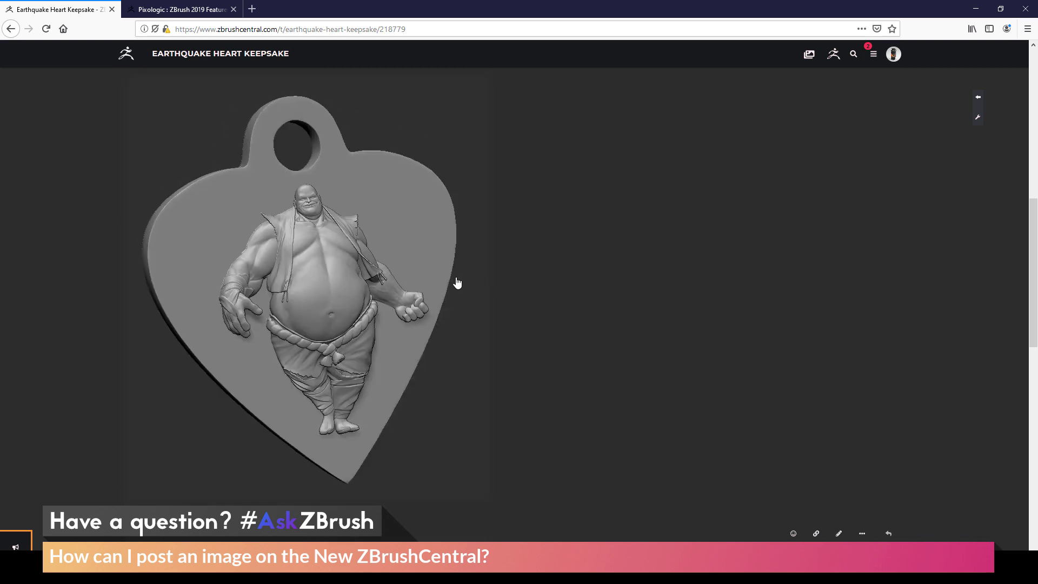
scroll(567, 289, up, 3)
scroll(530, 218, up, 1)
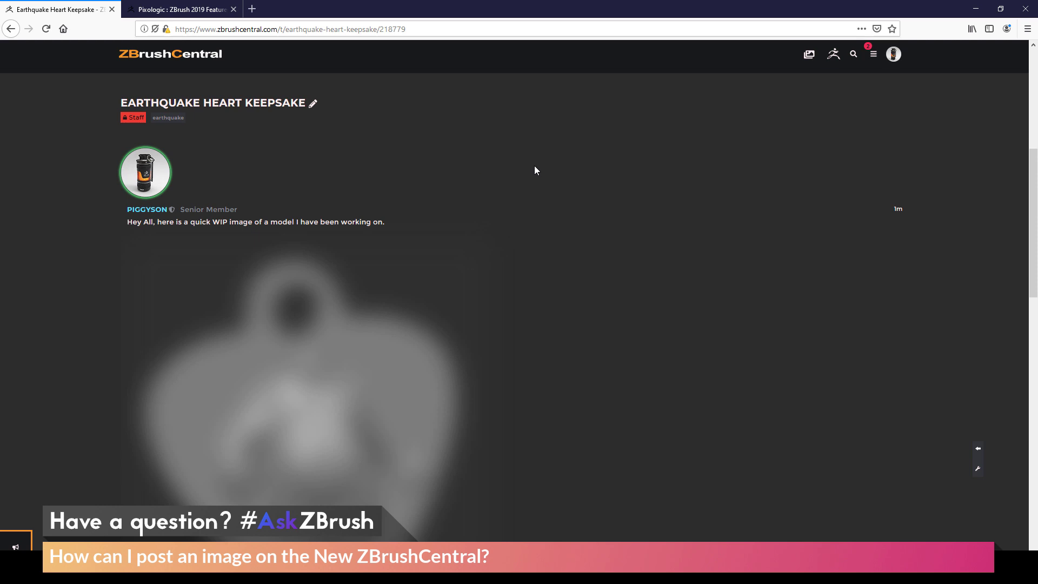
scroll(727, 157, down, 5)
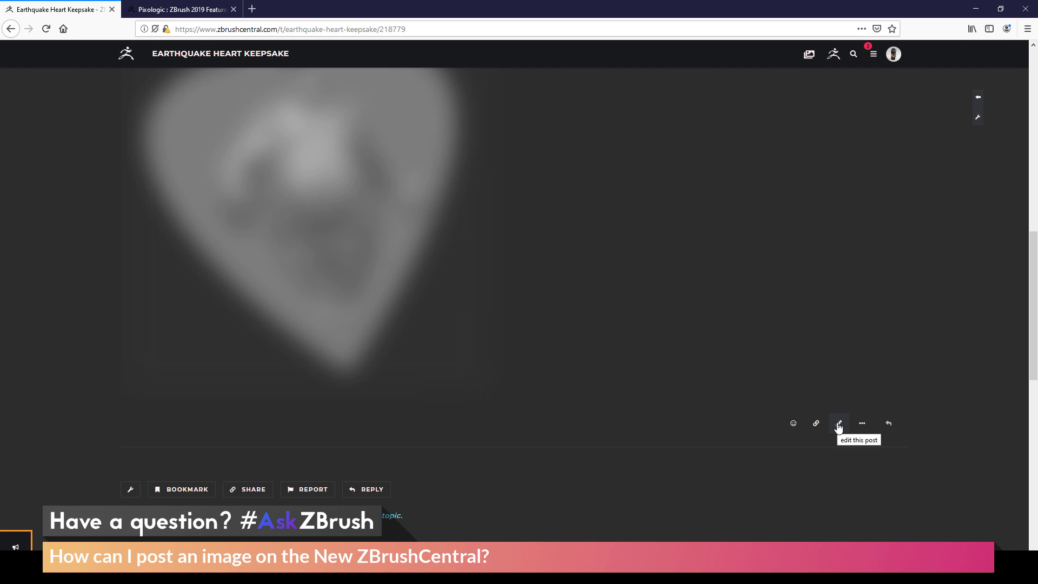
Edit the first post to remove the [spoiler] and [/spoiler] tags around the heart image, and save.
click(839, 425)
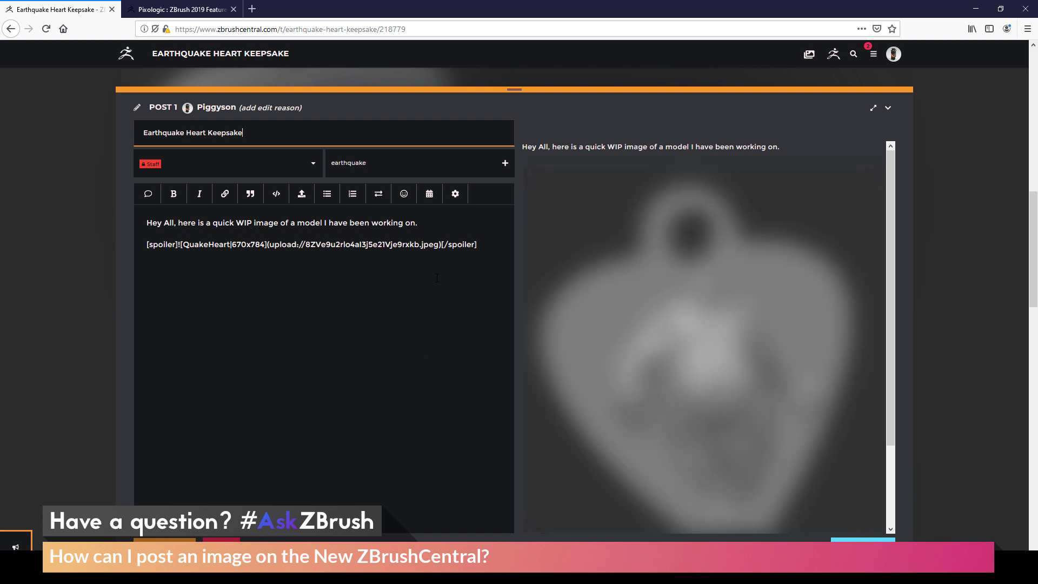
drag(483, 244, 442, 246)
key(BackSpace)
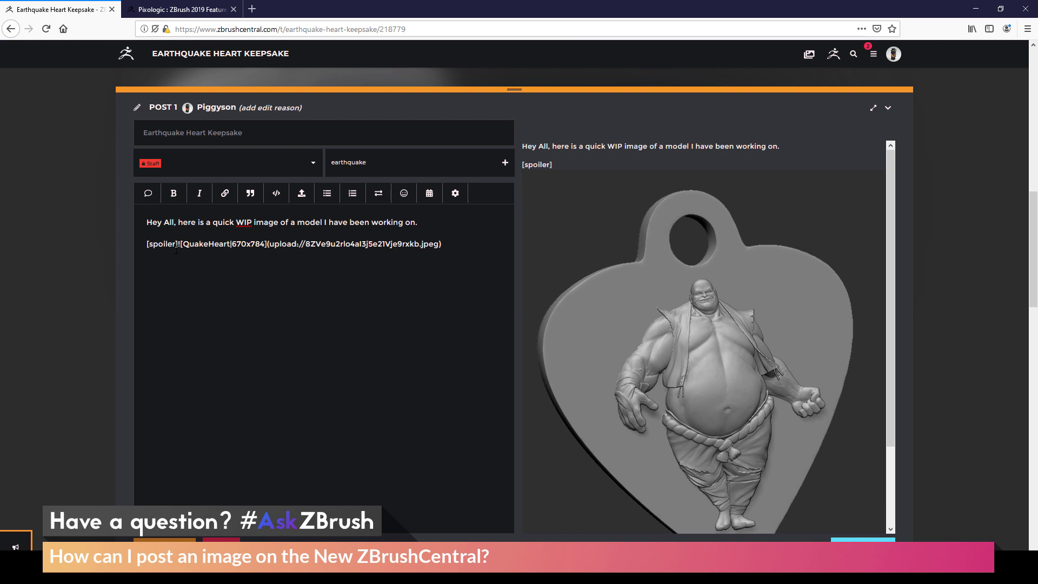
drag(179, 245, 141, 246)
key(BackSpace)
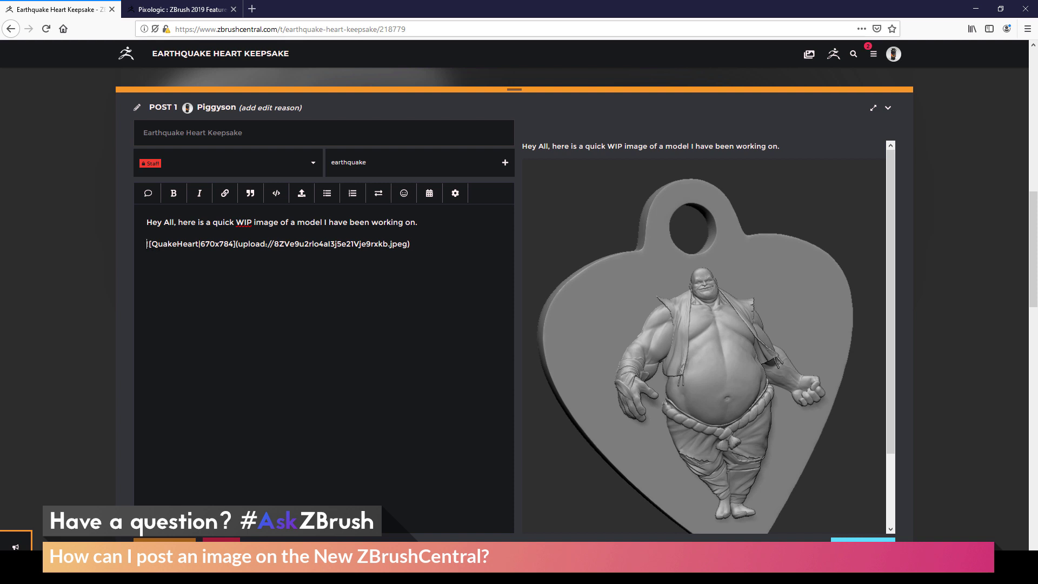
click(162, 269)
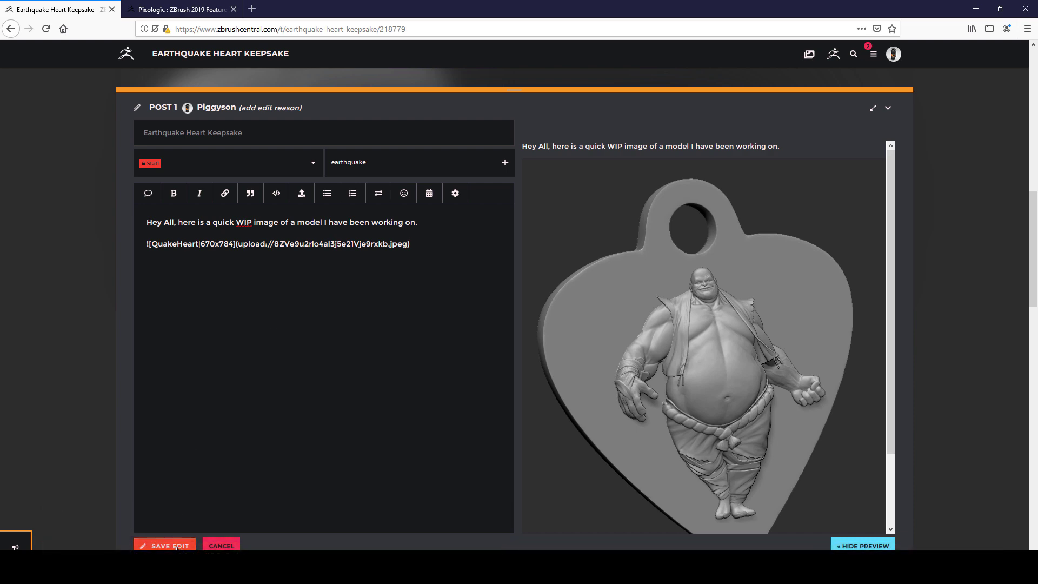
click(176, 546)
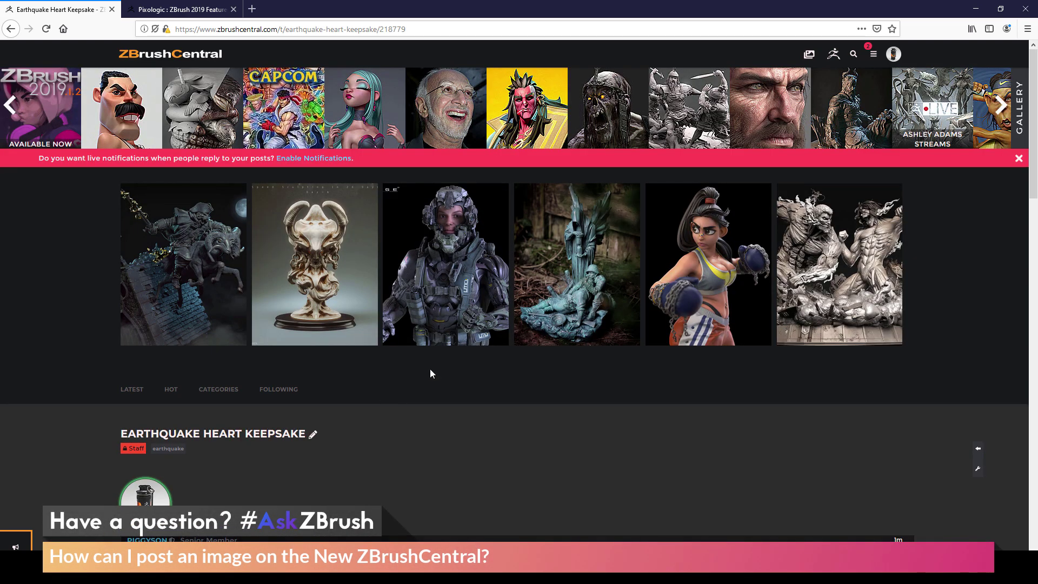
scroll(440, 354, down, 5)
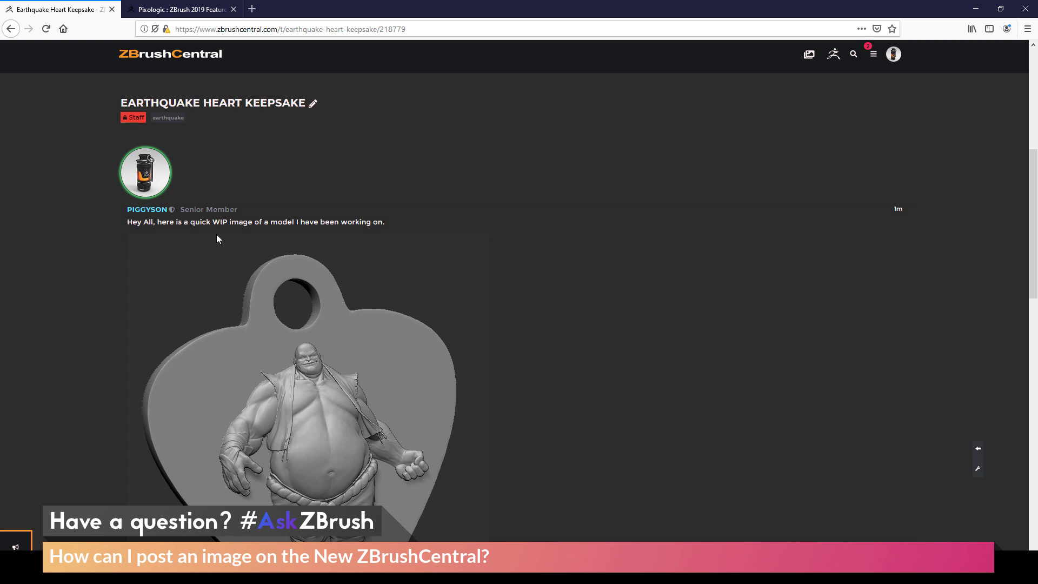
scroll(373, 314, down, 2)
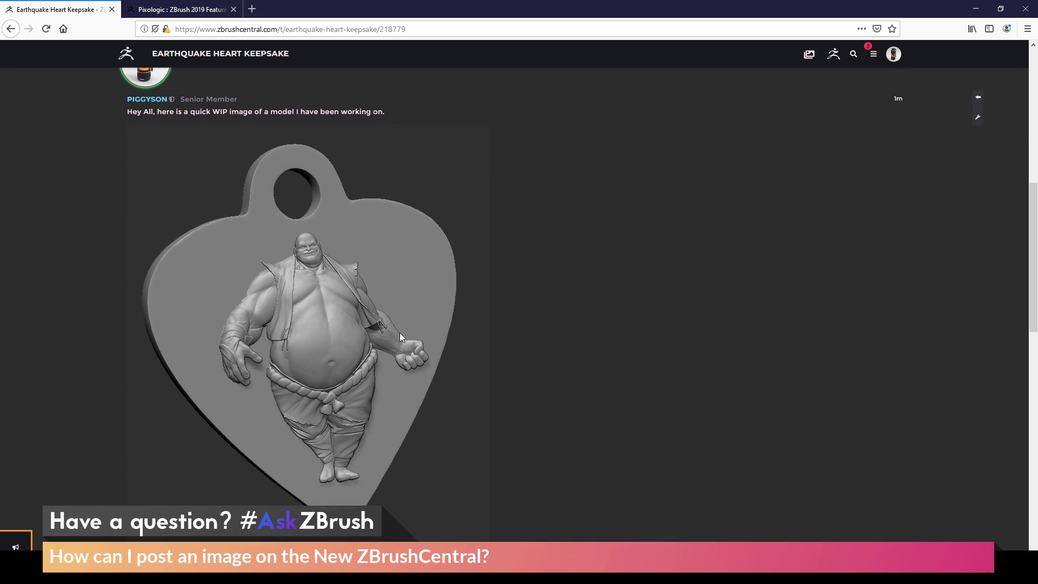
click(274, 416)
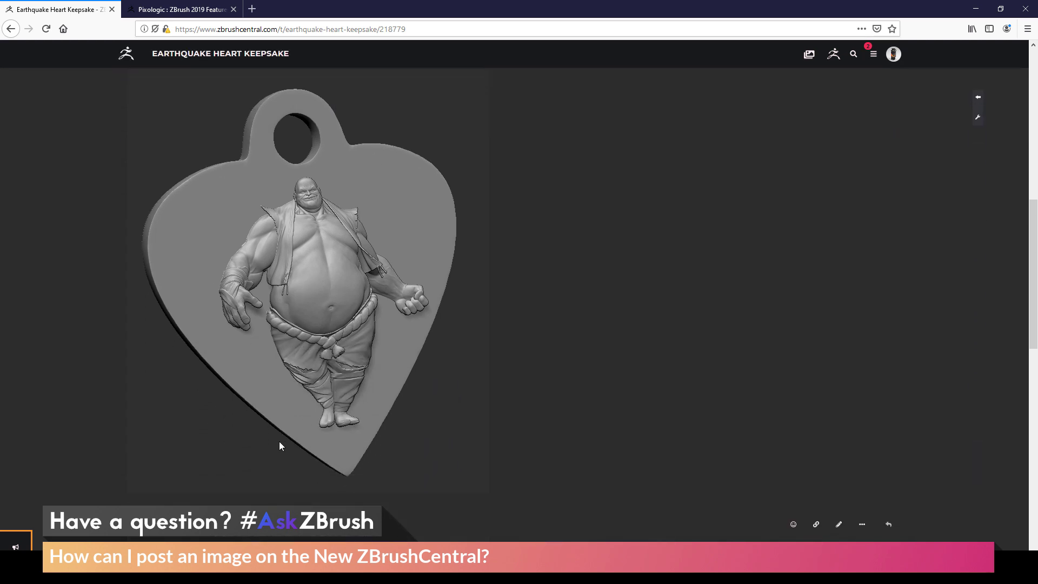
click(361, 309)
scroll(361, 309, up, 1)
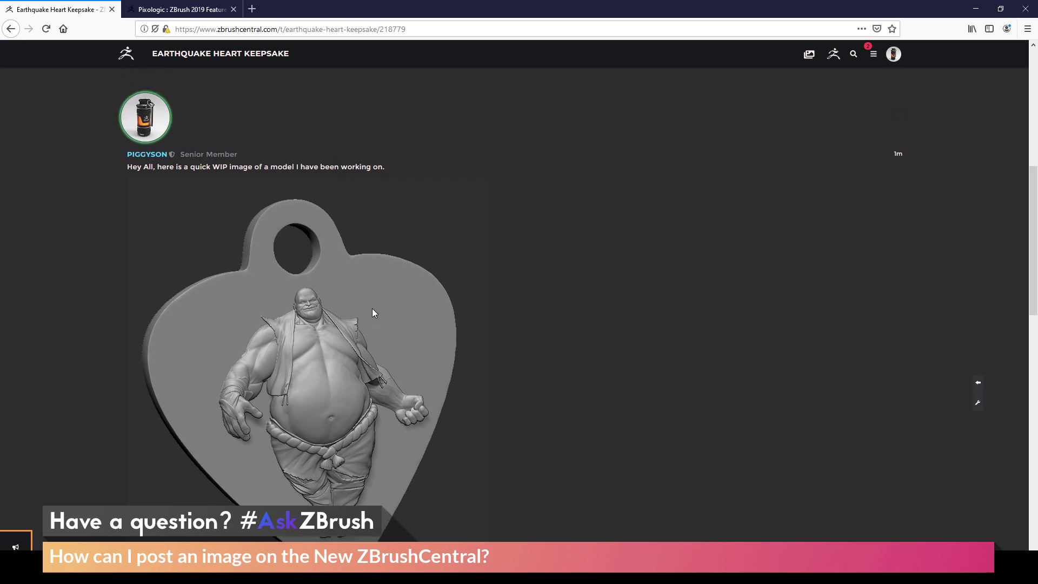
scroll(372, 311, up, 6)
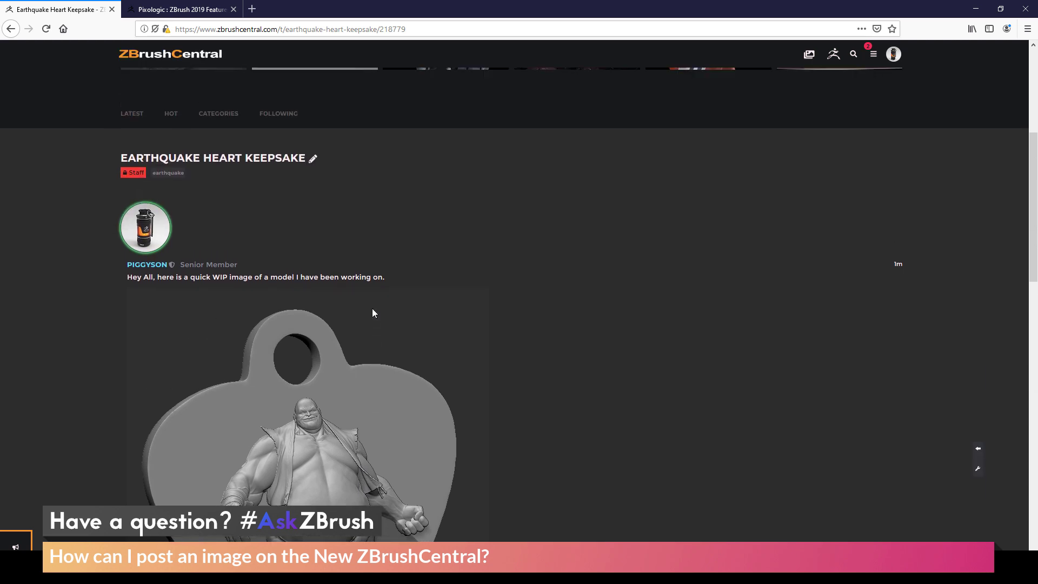